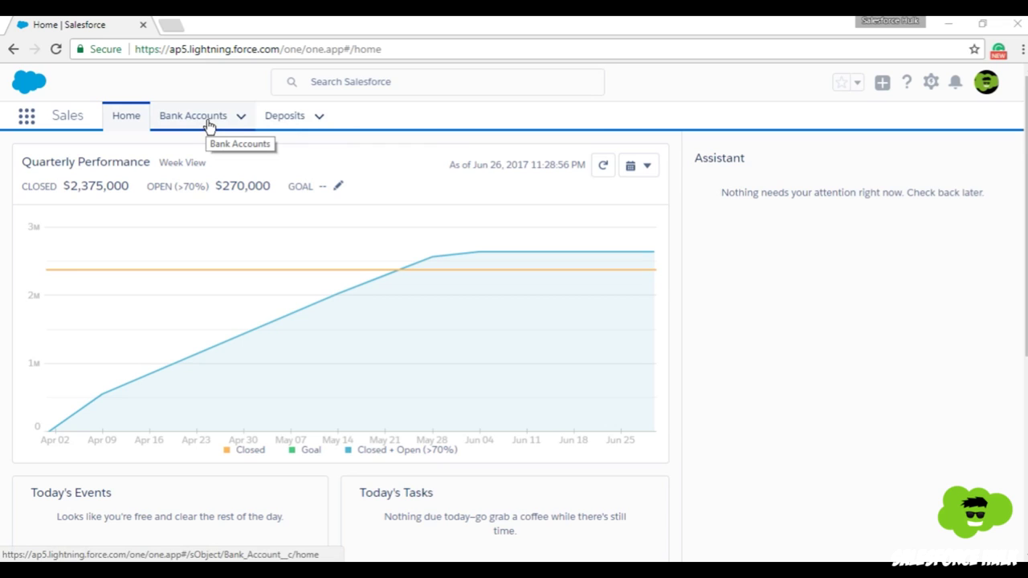
# - Show the All list view of the bank accounts and open the third account record
pyautogui.click(209, 122)
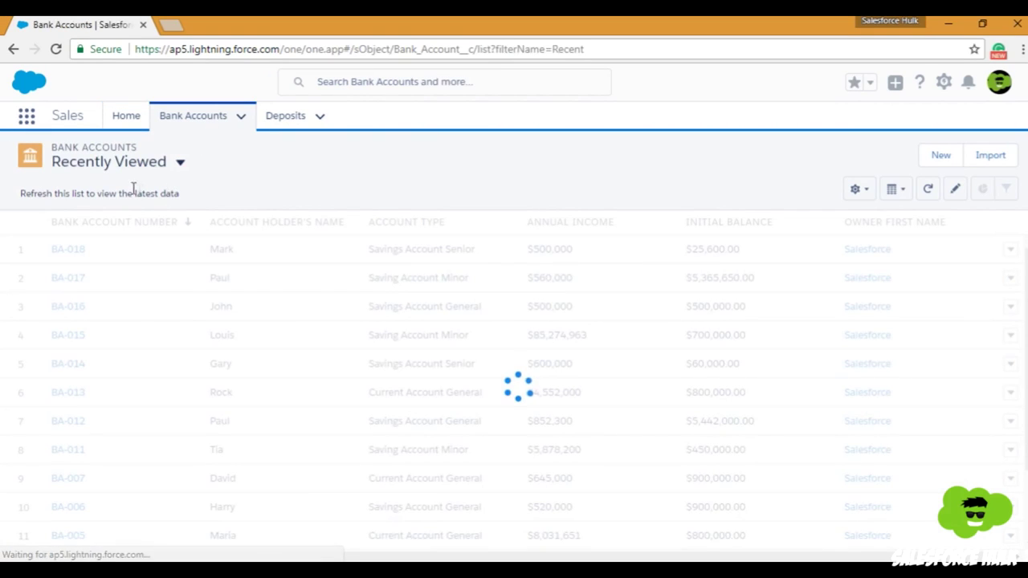
pyautogui.click(179, 164)
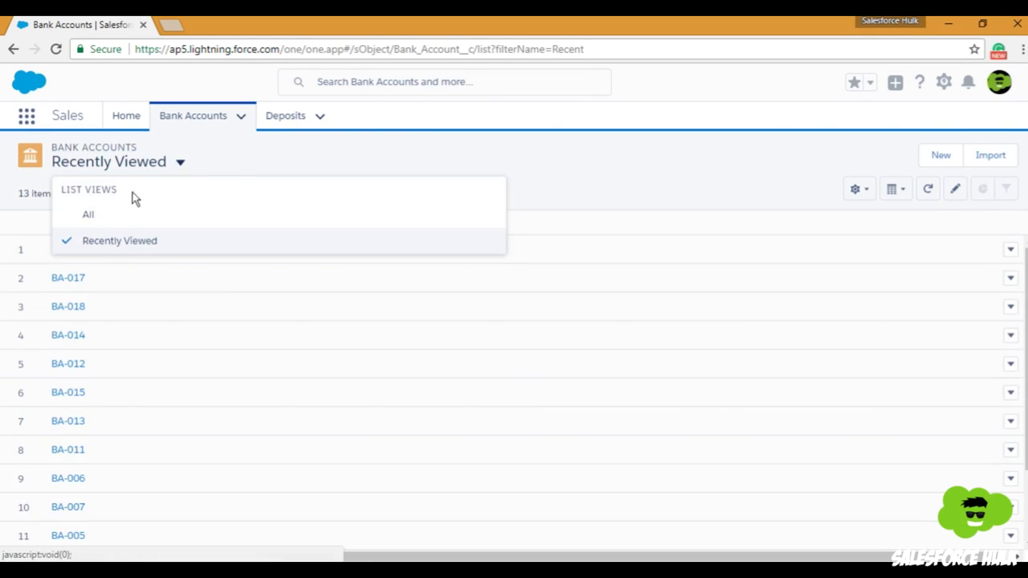
pyautogui.click(121, 213)
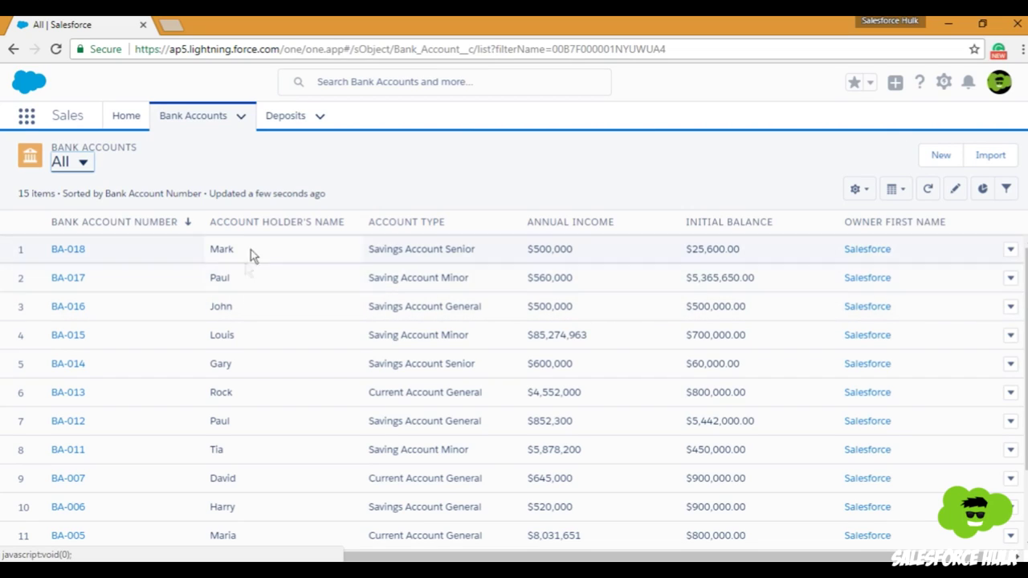
pyautogui.click(68, 308)
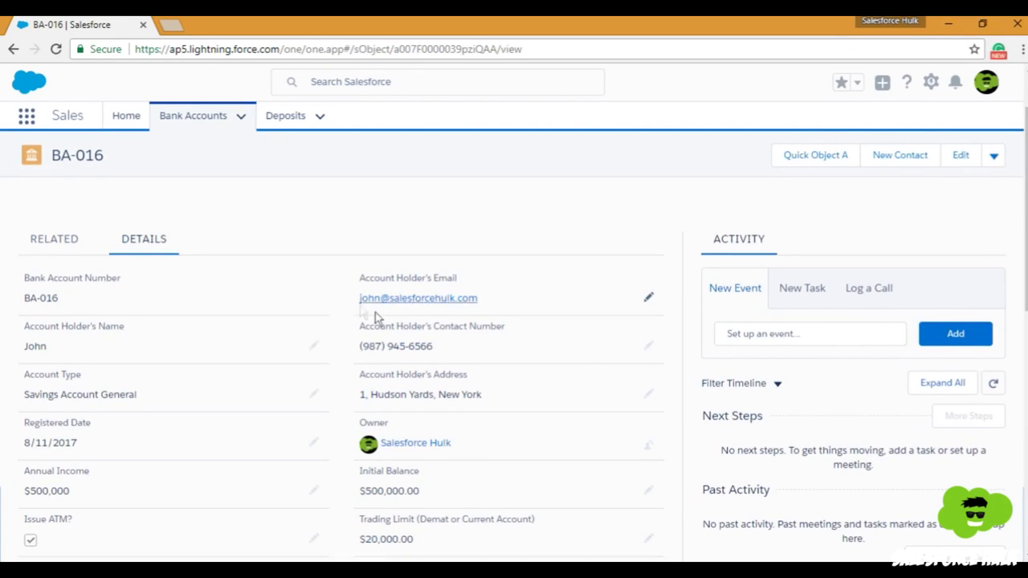
# - Examine the bank account record's detail fields, including the Personal Details section
pyautogui.scroll(-1, 449, 360)
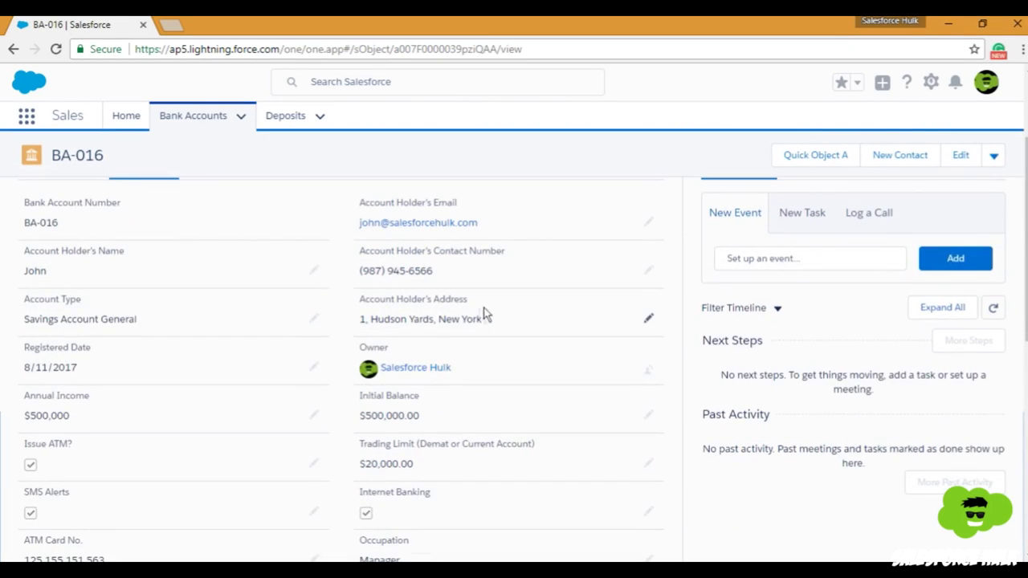
pyautogui.scroll(-6, 213, 341)
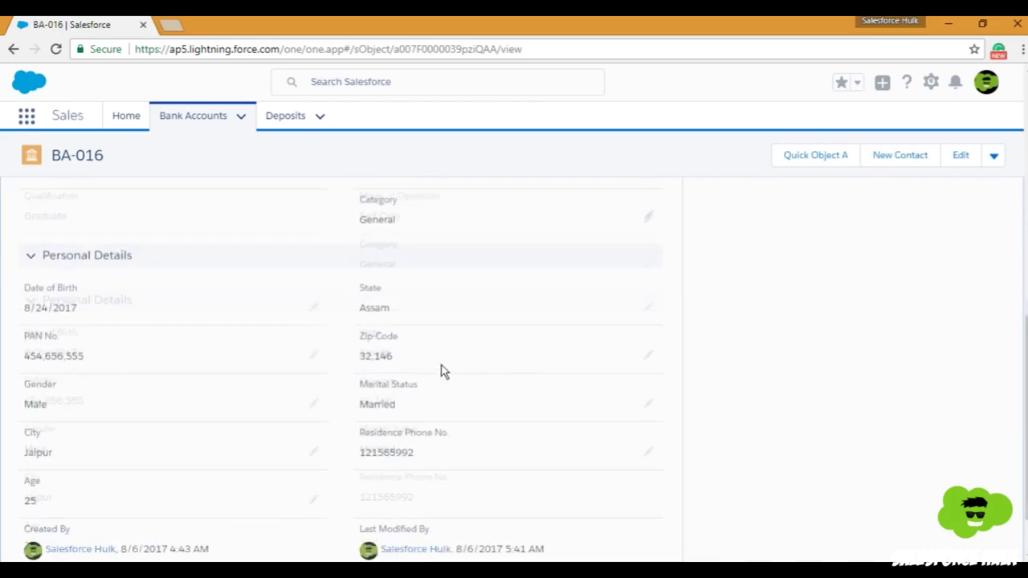
pyautogui.scroll(-1, 450, 360)
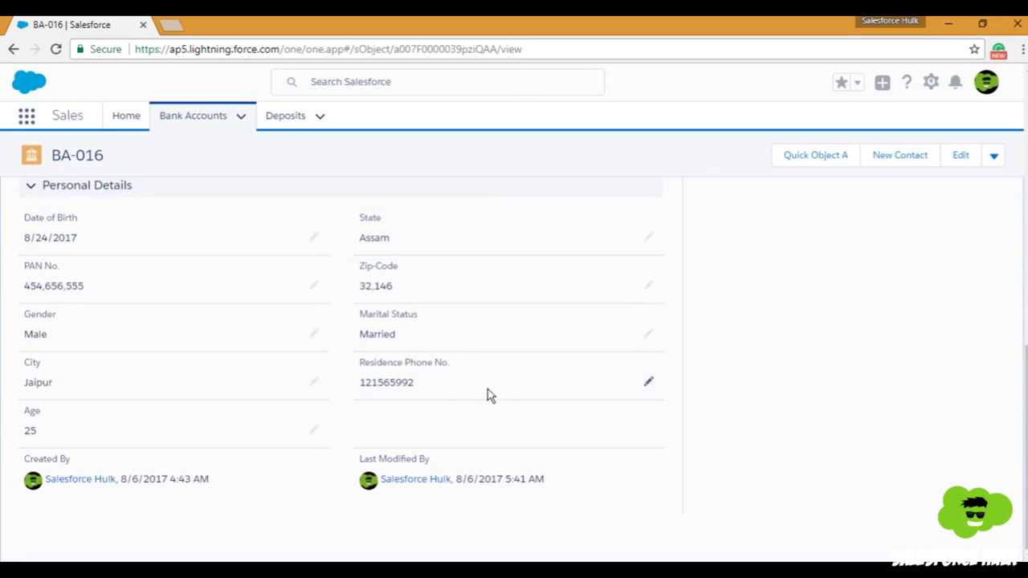
pyautogui.scroll(10, 489, 396)
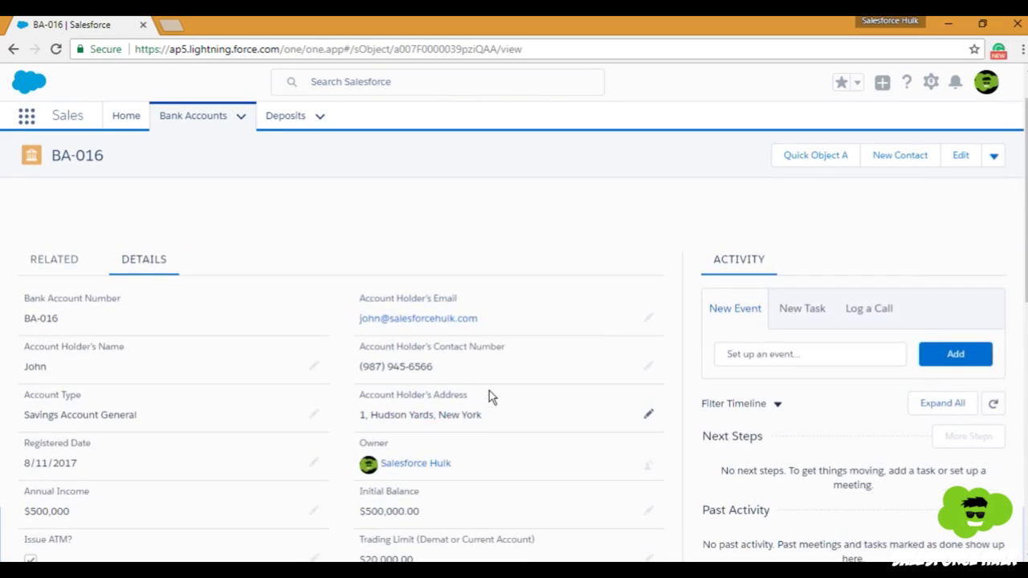
pyautogui.scroll(2, 489, 397)
pyautogui.scroll(-2, 489, 397)
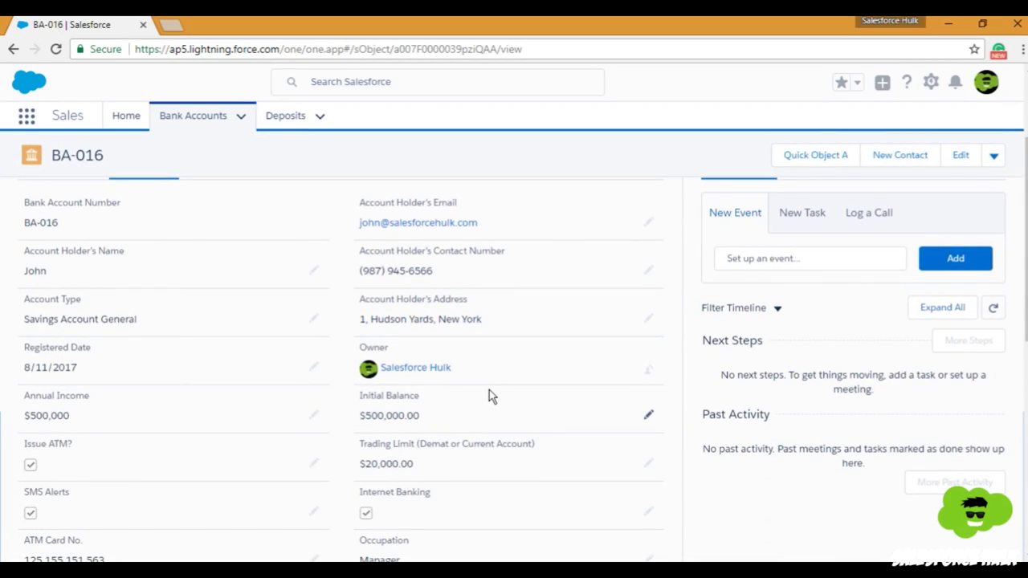
pyautogui.scroll(2, 489, 396)
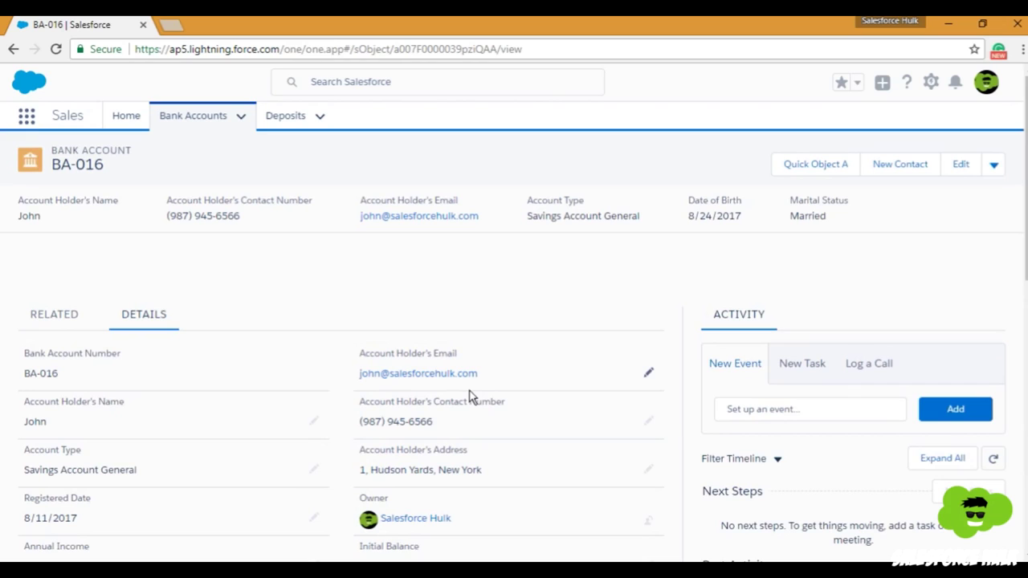
pyautogui.scroll(-2, 471, 397)
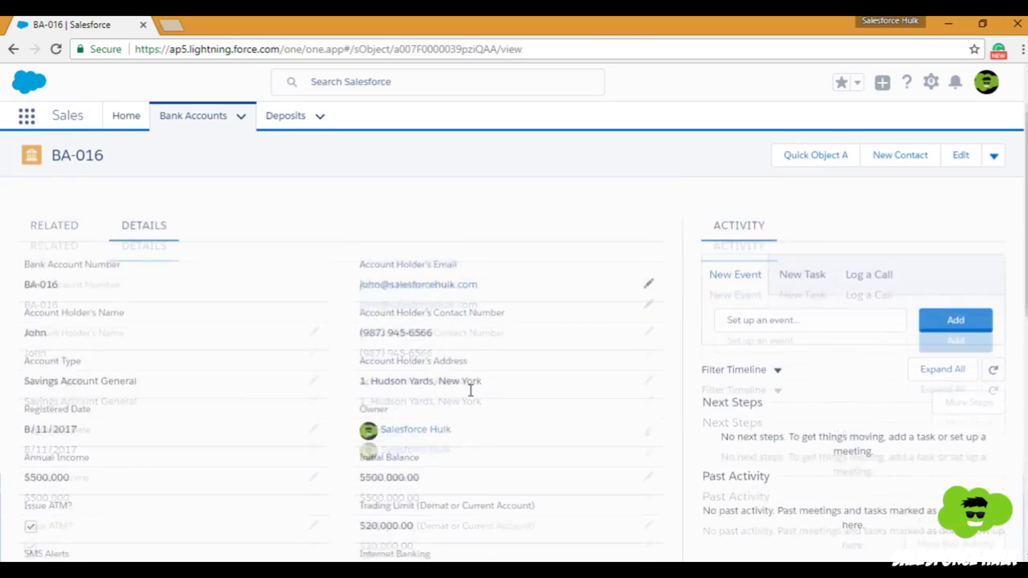
pyautogui.scroll(2, 471, 396)
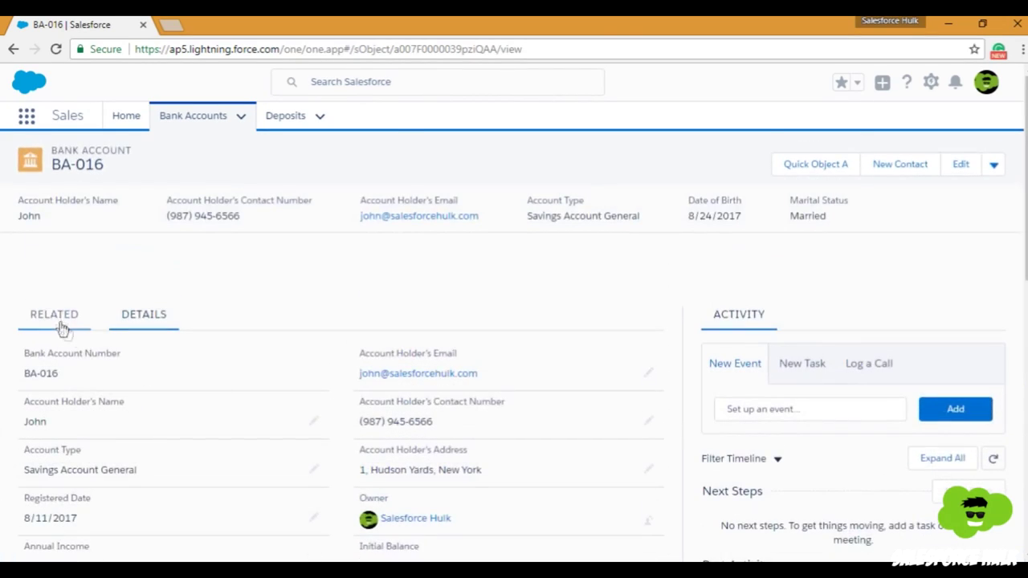
# - Review the deposits related to this bank account, and check the record's detail fields again
pyautogui.click(60, 320)
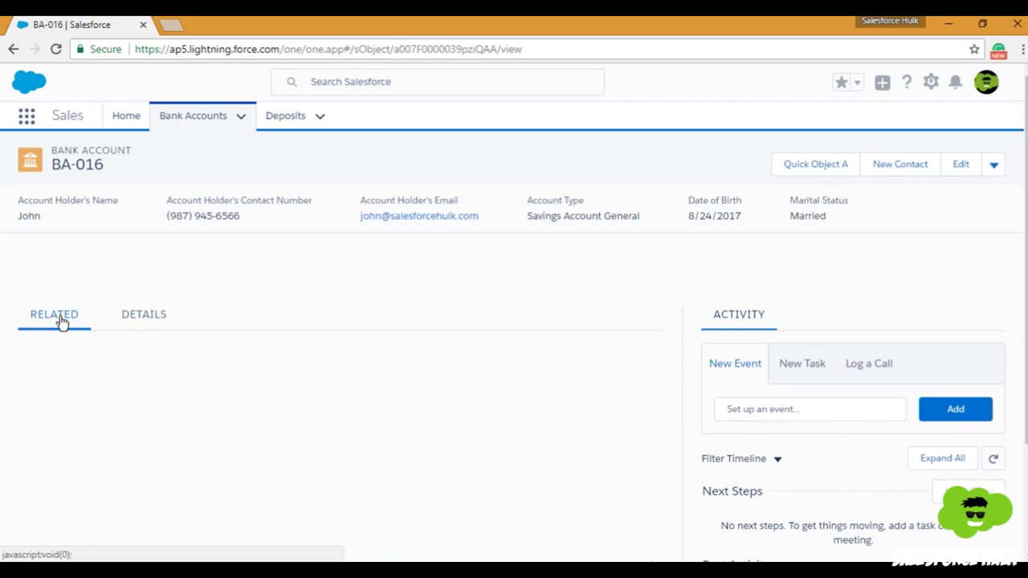
pyautogui.scroll(-2, 322, 359)
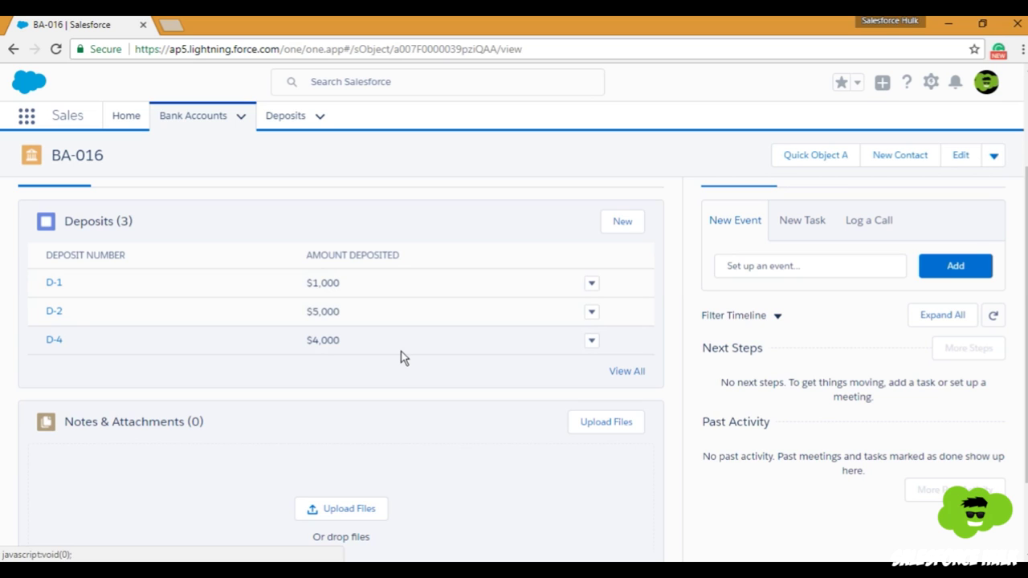
pyautogui.scroll(2, 403, 358)
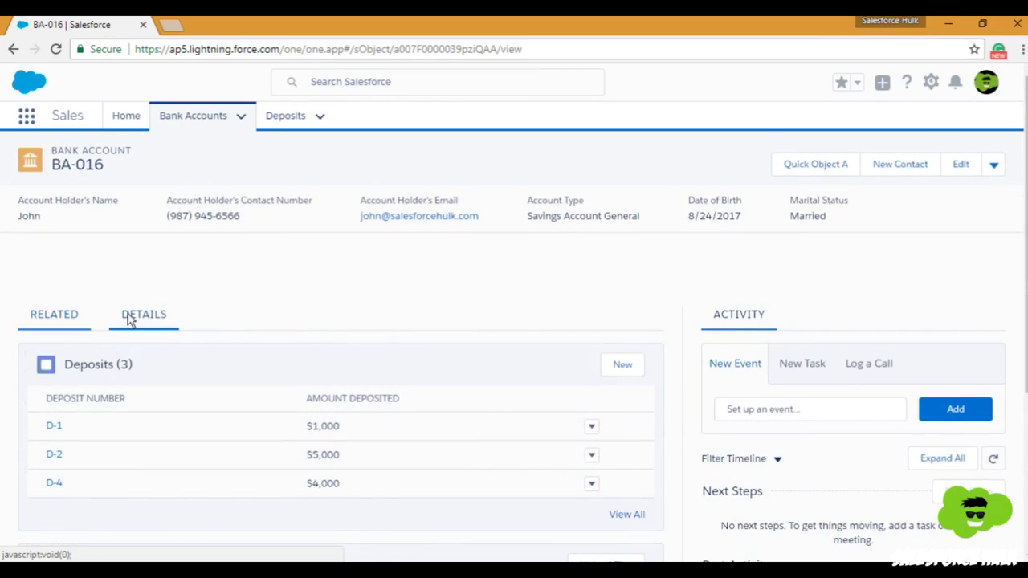
pyautogui.click(128, 319)
pyautogui.scroll(-8, 275, 332)
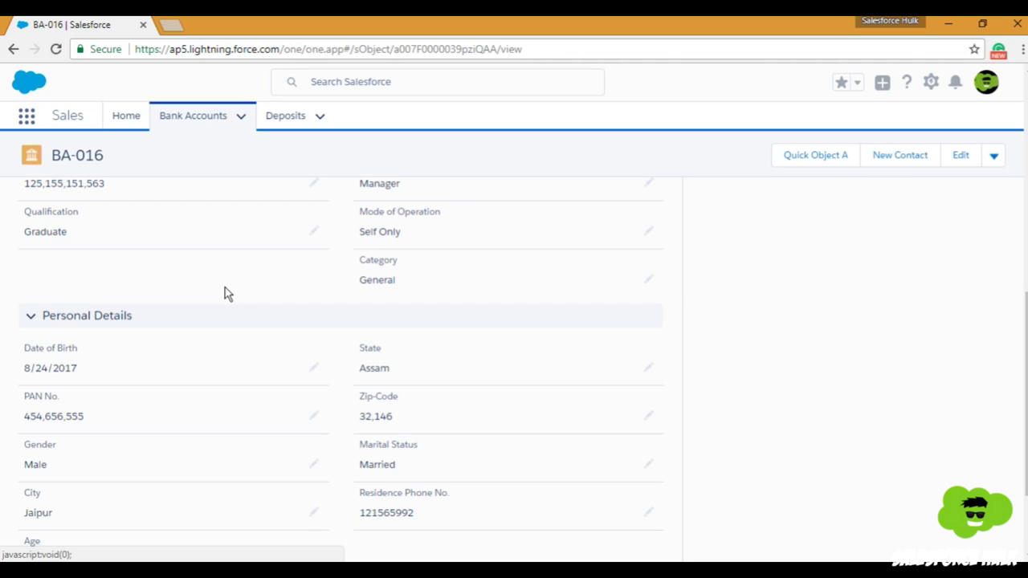
pyautogui.scroll(10, 227, 294)
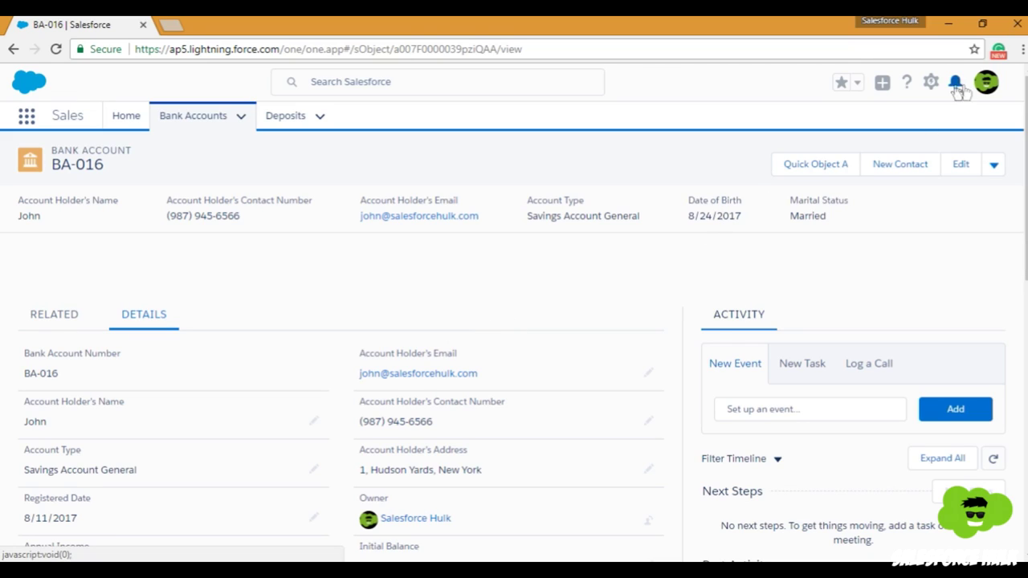
# - Open Setup and find the Object Manager by searching for "object"
pyautogui.click(931, 84)
pyautogui.click(902, 129)
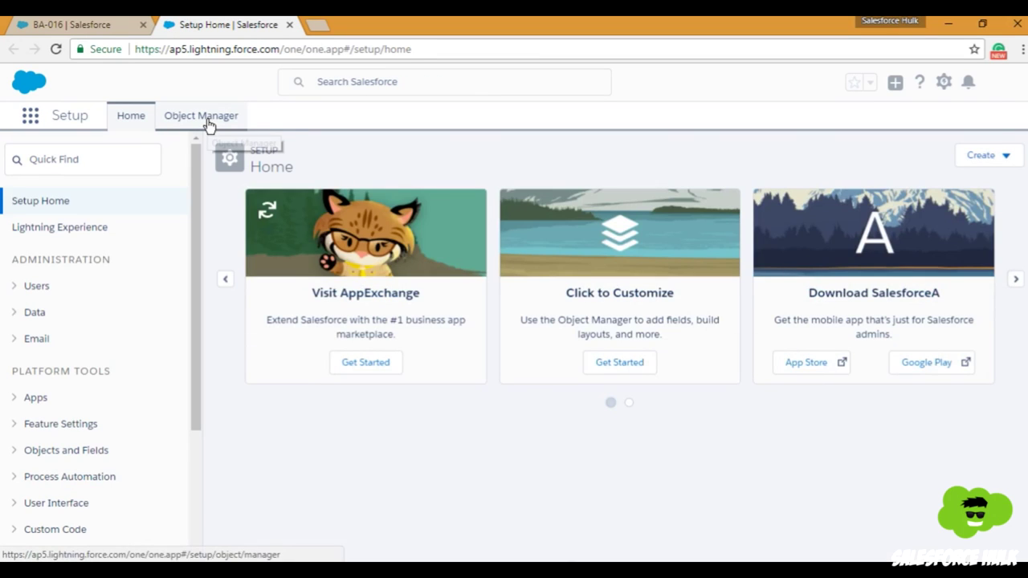
pyautogui.click(96, 158)
pyautogui.write('o')
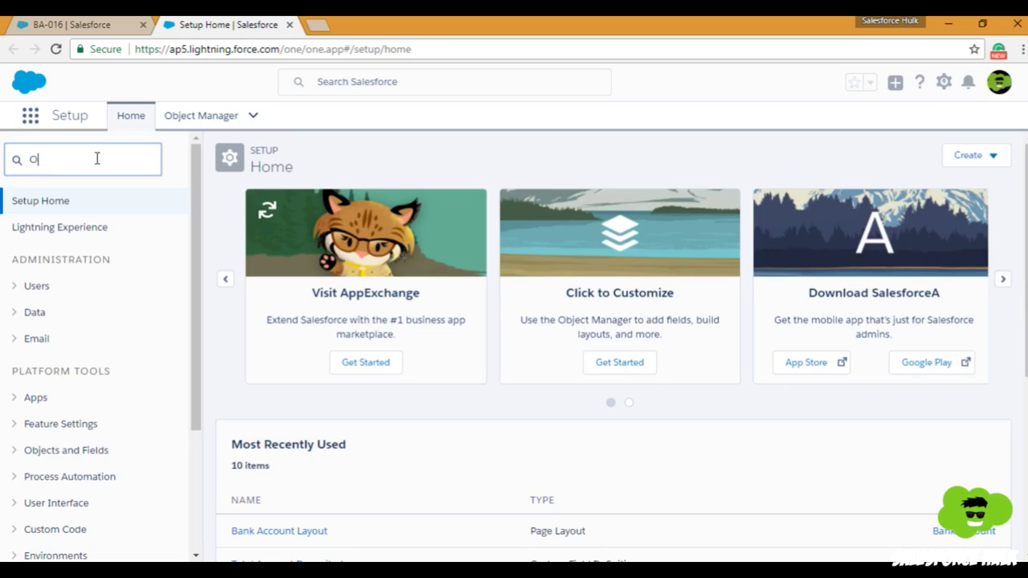
pyautogui.write('bject')
pyautogui.click(81, 282)
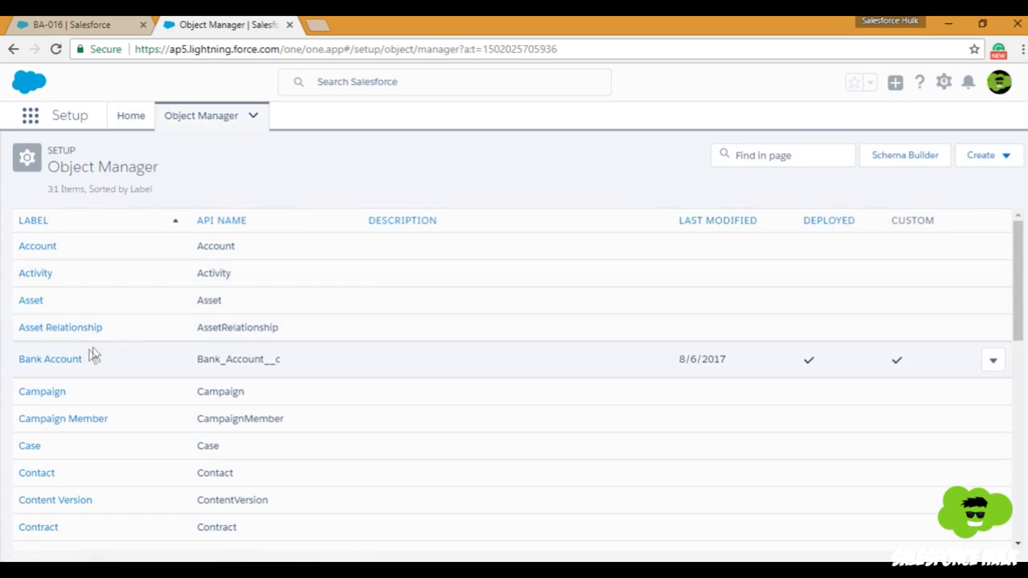
# - Start a new custom field on the Bank Account object with the Roll-Up Summary data type
pyautogui.click(71, 364)
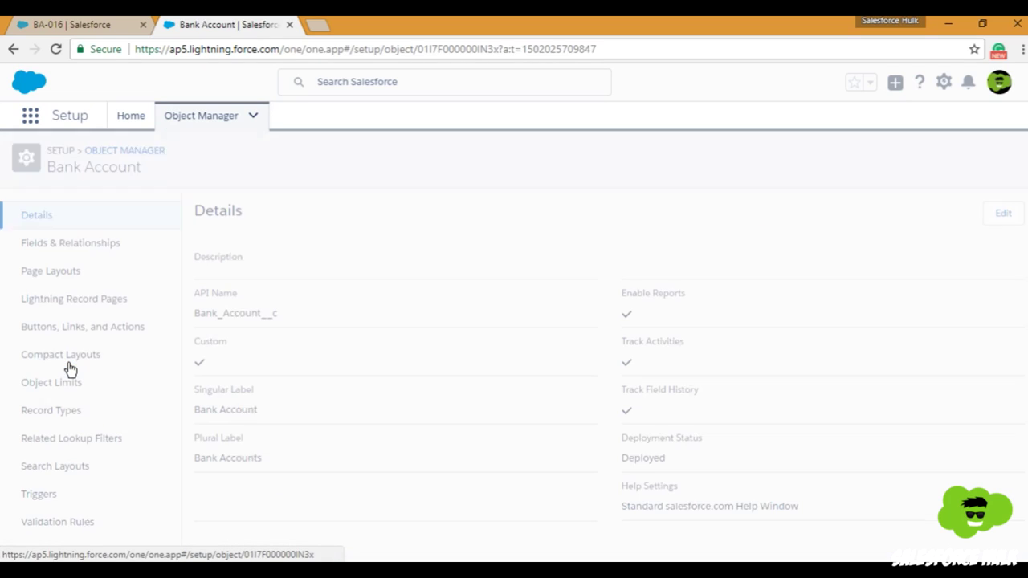
pyautogui.click(92, 249)
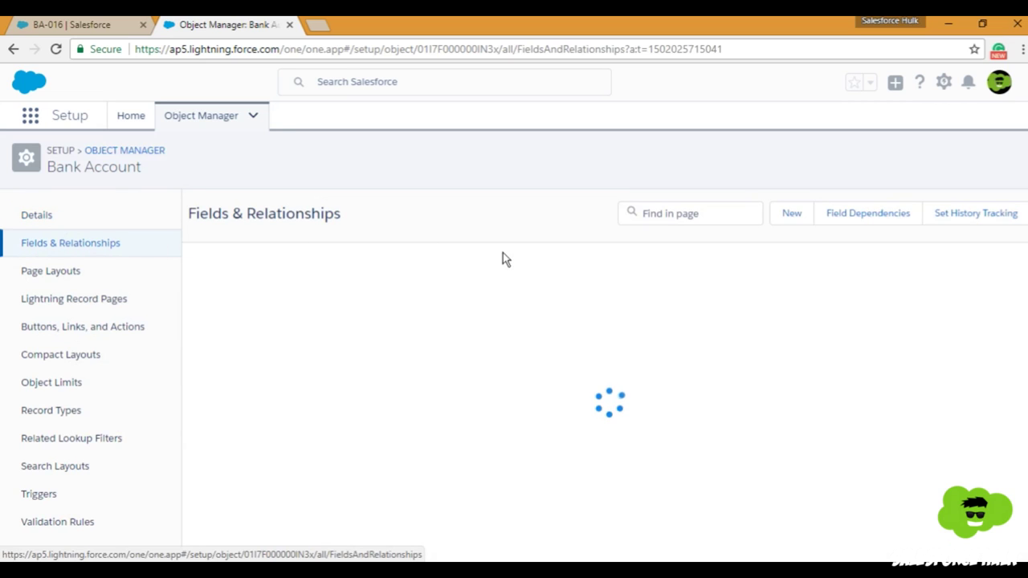
pyautogui.click(794, 215)
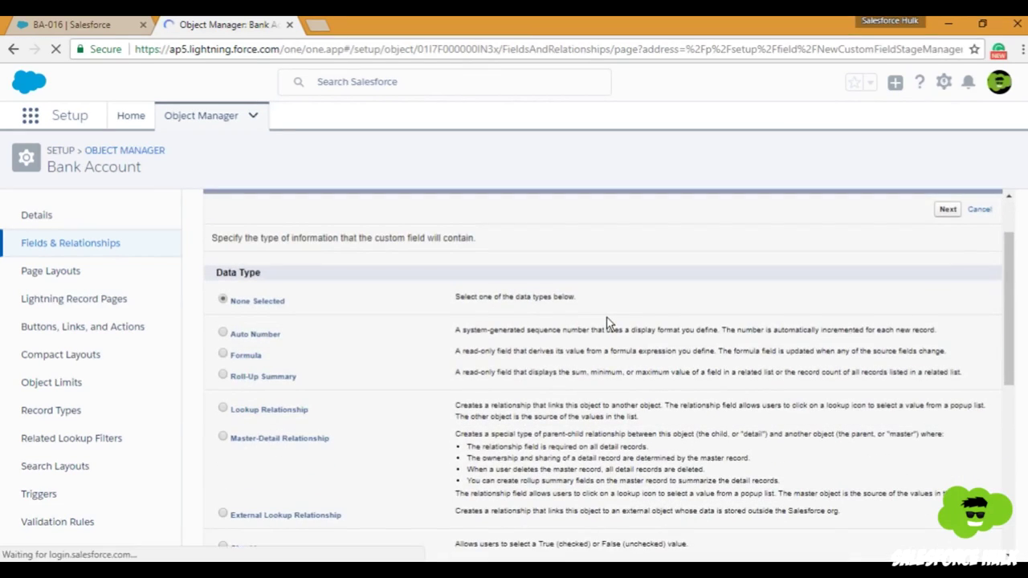
pyautogui.scroll(-2, 607, 324)
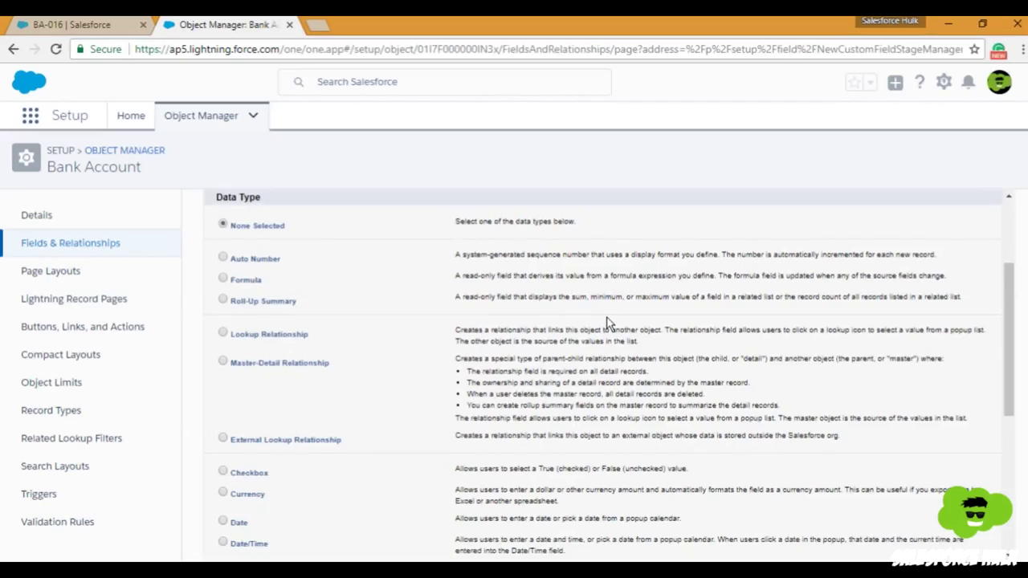
pyautogui.click(225, 303)
pyautogui.scroll(1, 1009, 243)
pyautogui.click(948, 209)
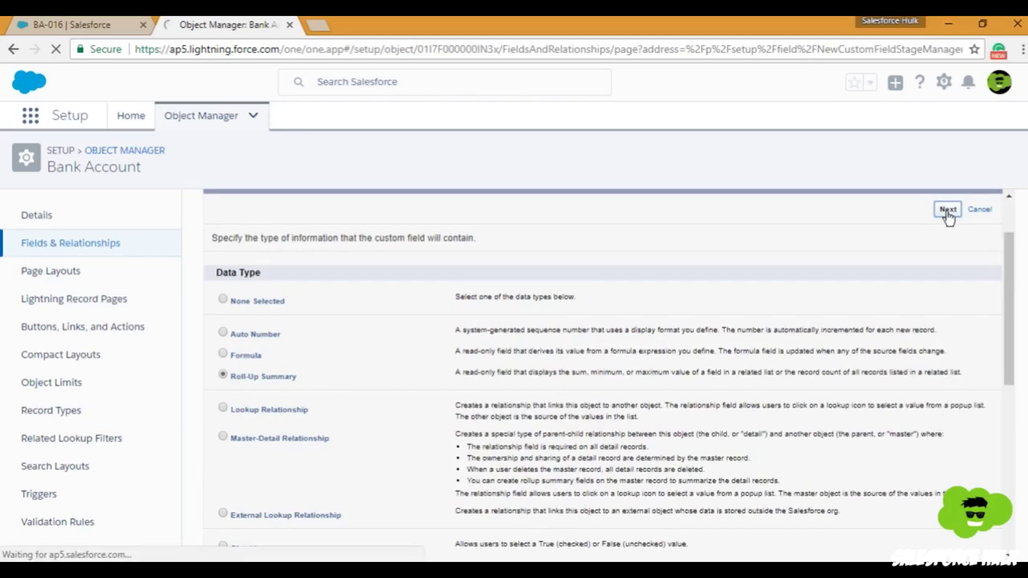
# - Label the new field "Total Amount Deposited" and choose Deposits as its summarized object
pyautogui.click(409, 317)
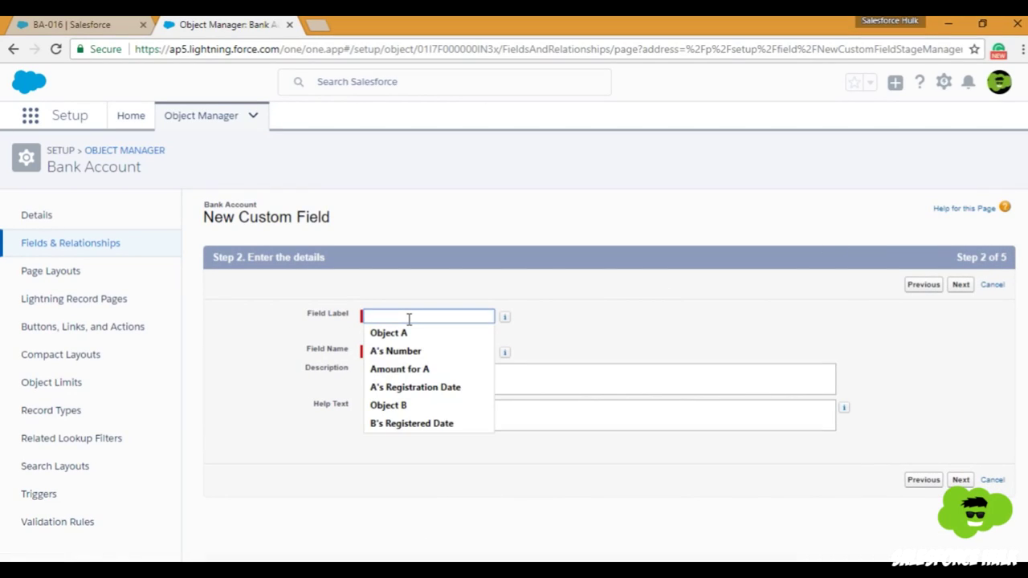
pyautogui.write('Total')
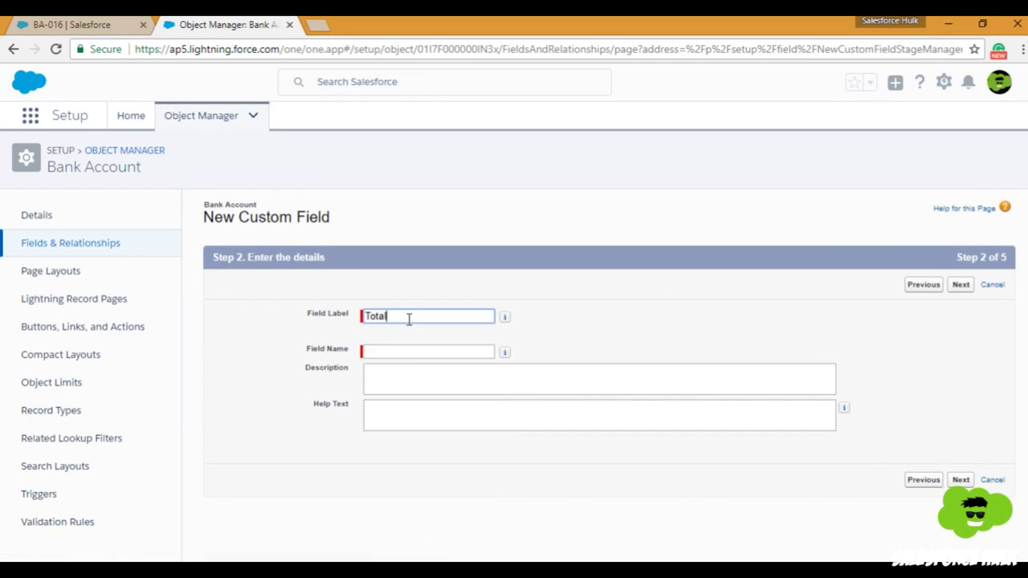
pyautogui.write(' Amount Deposited')
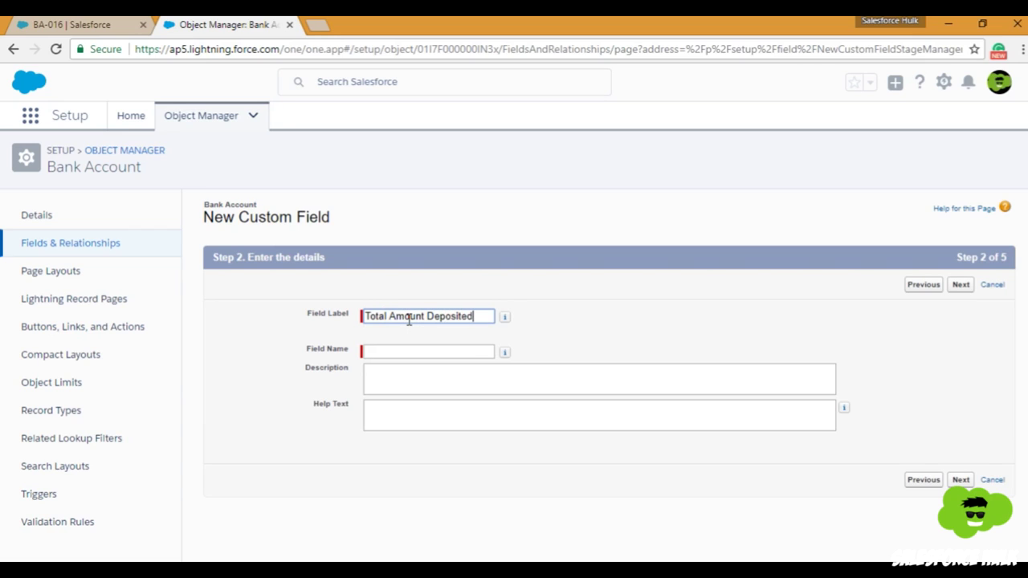
pyautogui.press('Tab')
pyautogui.click(959, 288)
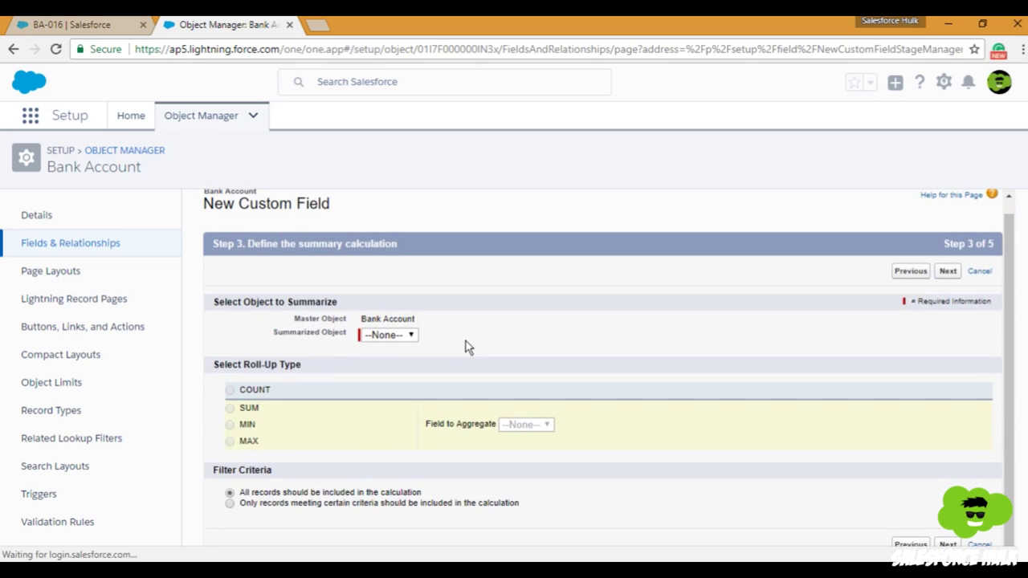
pyautogui.click(415, 338)
pyautogui.click(409, 360)
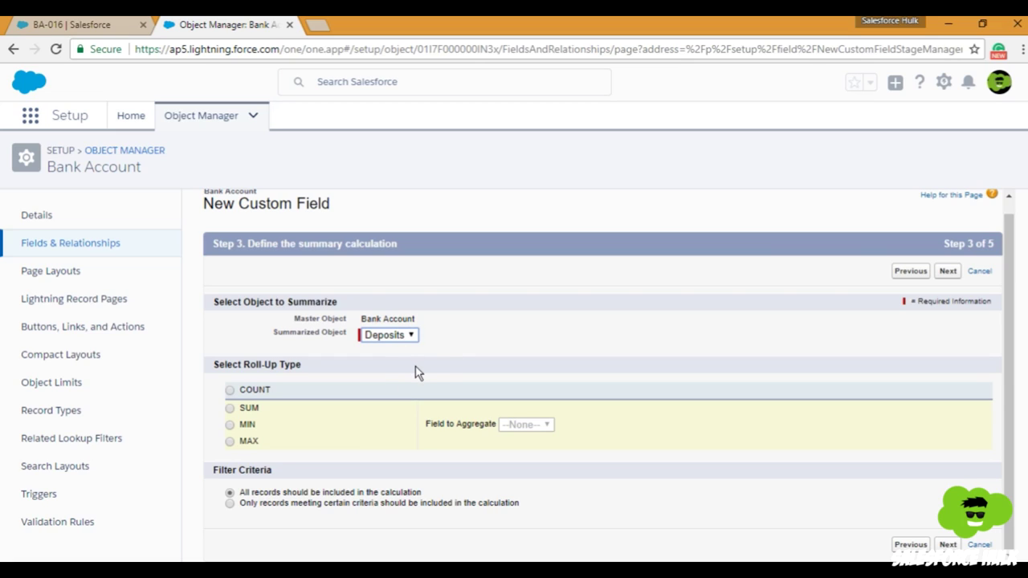
pyautogui.click(230, 409)
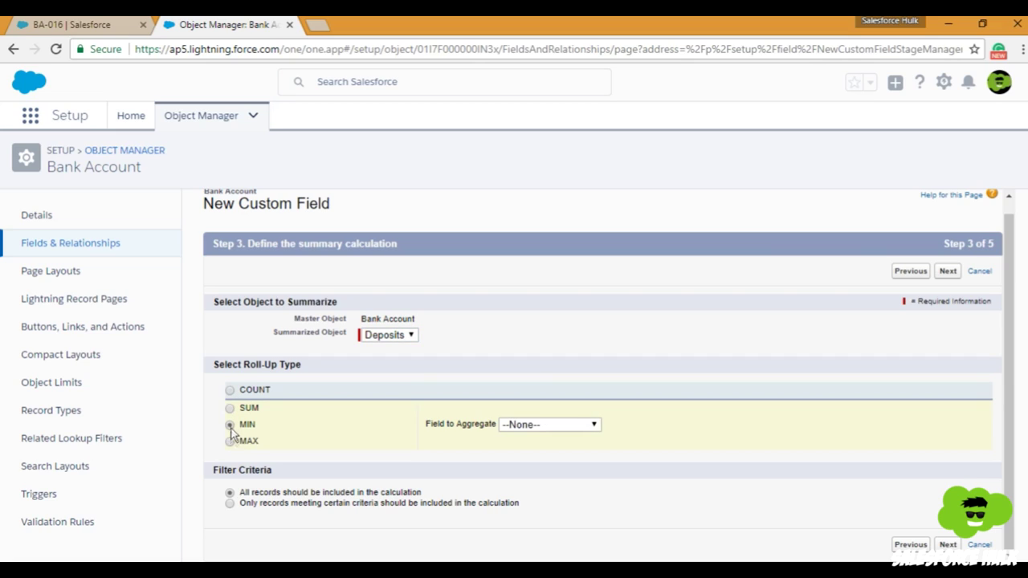
pyautogui.click(229, 441)
pyautogui.click(230, 410)
pyautogui.click(553, 425)
pyautogui.click(350, 418)
pyautogui.click(231, 391)
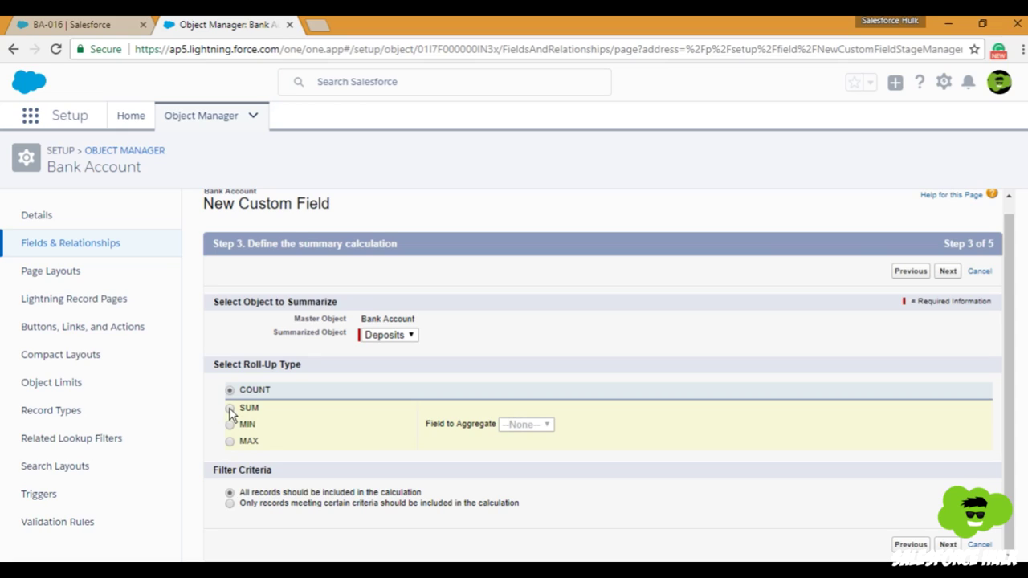
# - Set the roll-up type to SUM, aggregating the Amount Deposited field
pyautogui.click(230, 409)
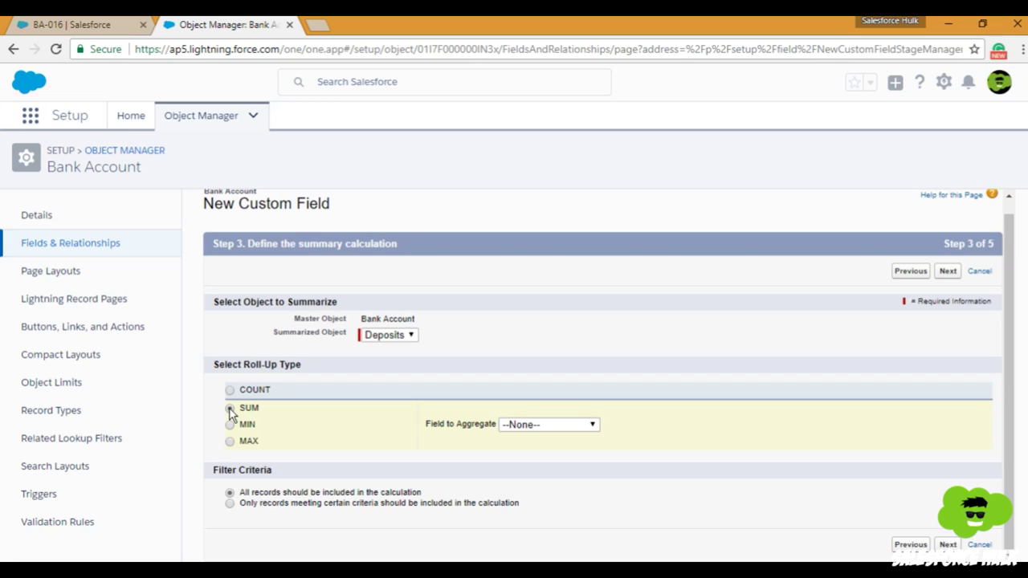
pyautogui.click(569, 432)
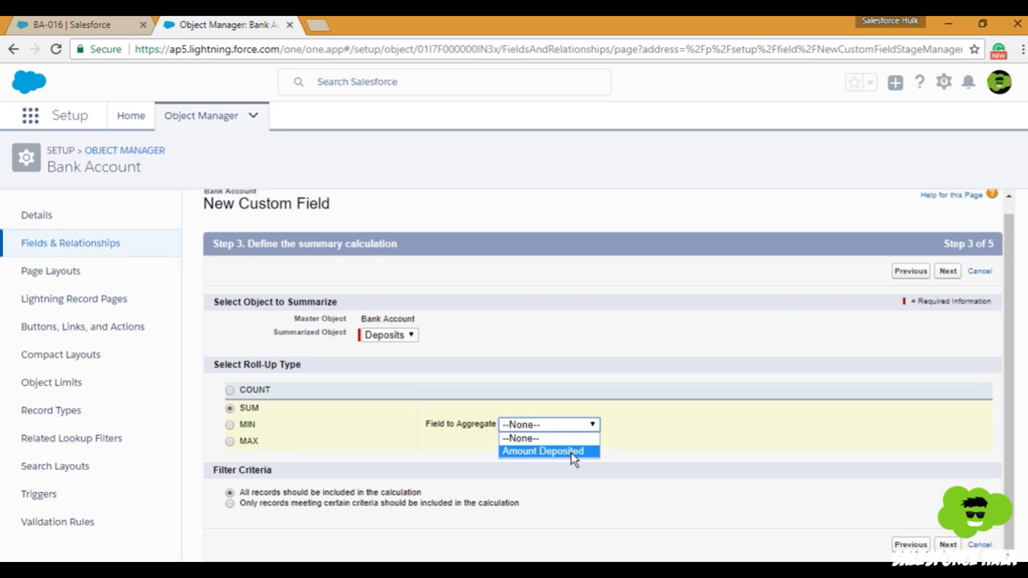
pyautogui.click(571, 452)
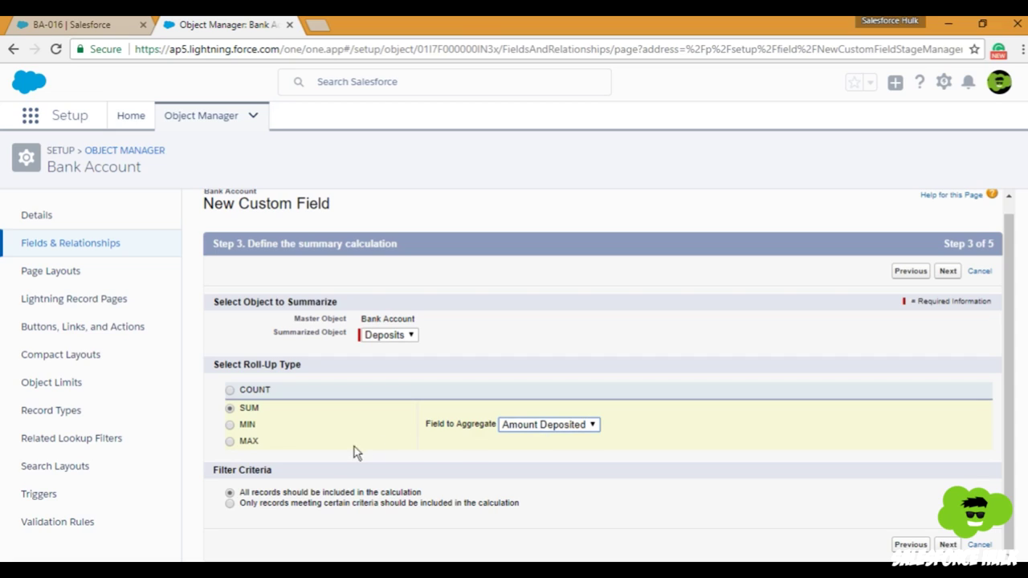
pyautogui.click(231, 426)
pyautogui.click(231, 442)
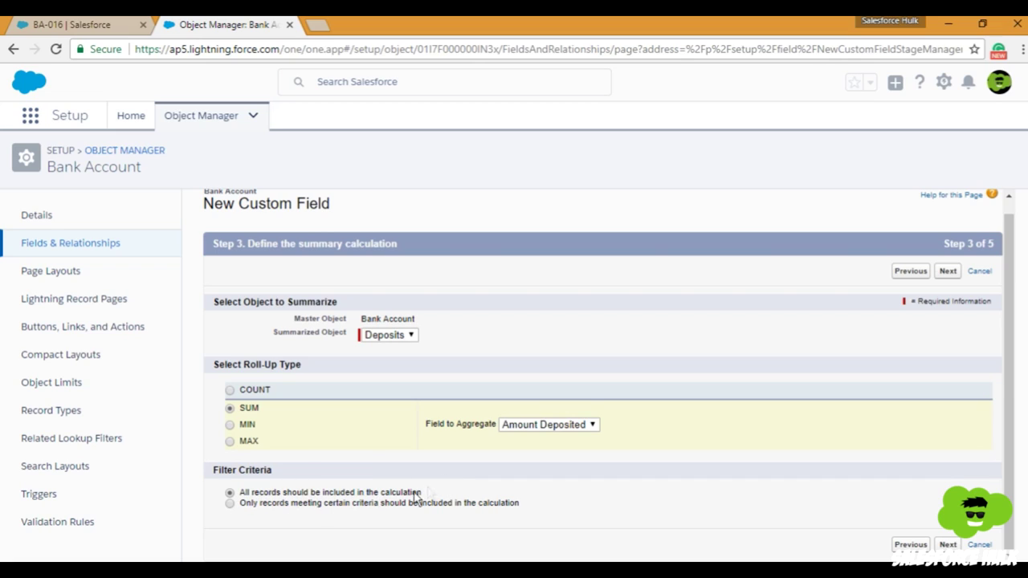
pyautogui.click(310, 504)
pyautogui.scroll(-2, 313, 482)
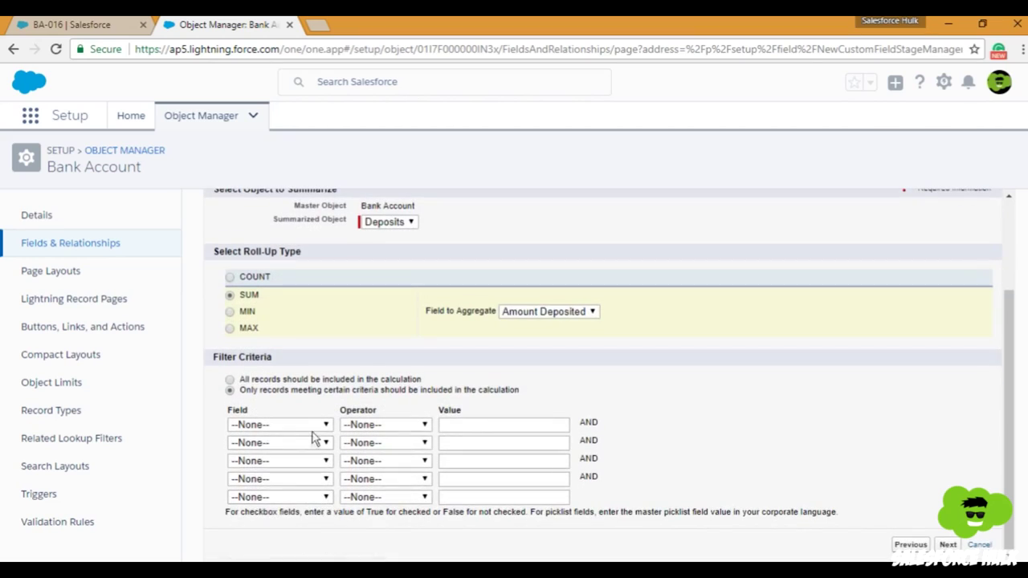
pyautogui.click(318, 426)
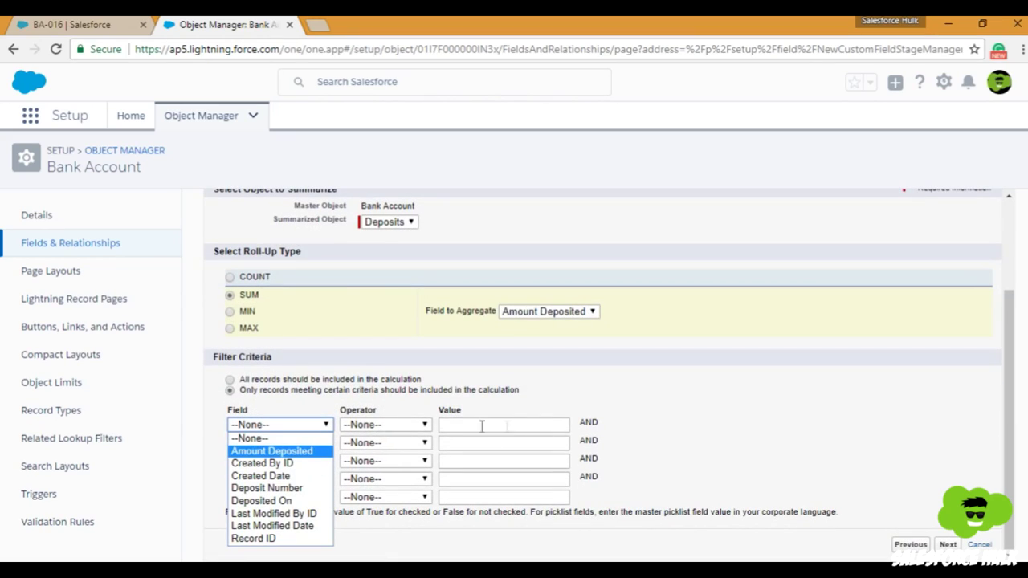
pyautogui.click(598, 405)
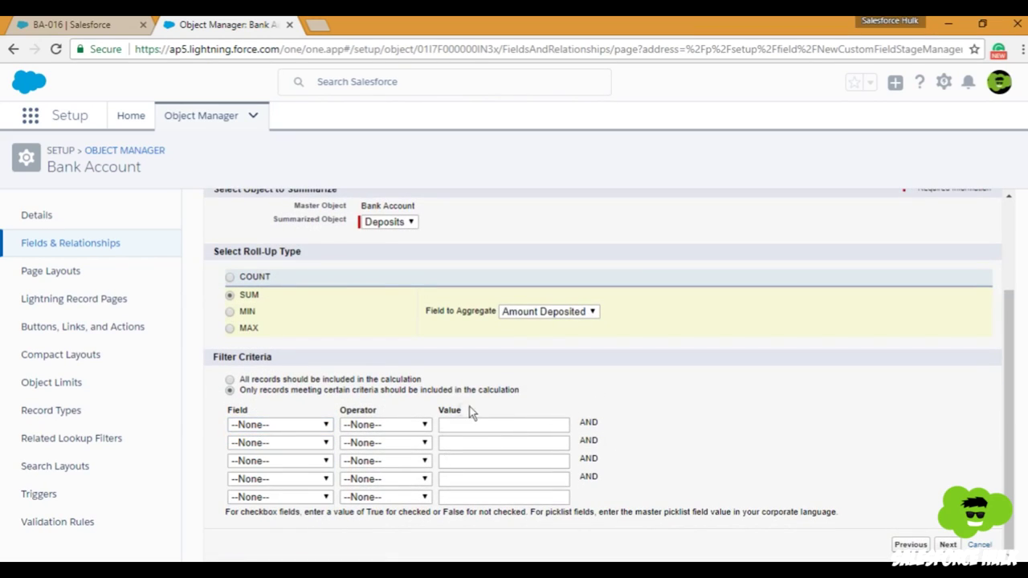
pyautogui.click(313, 382)
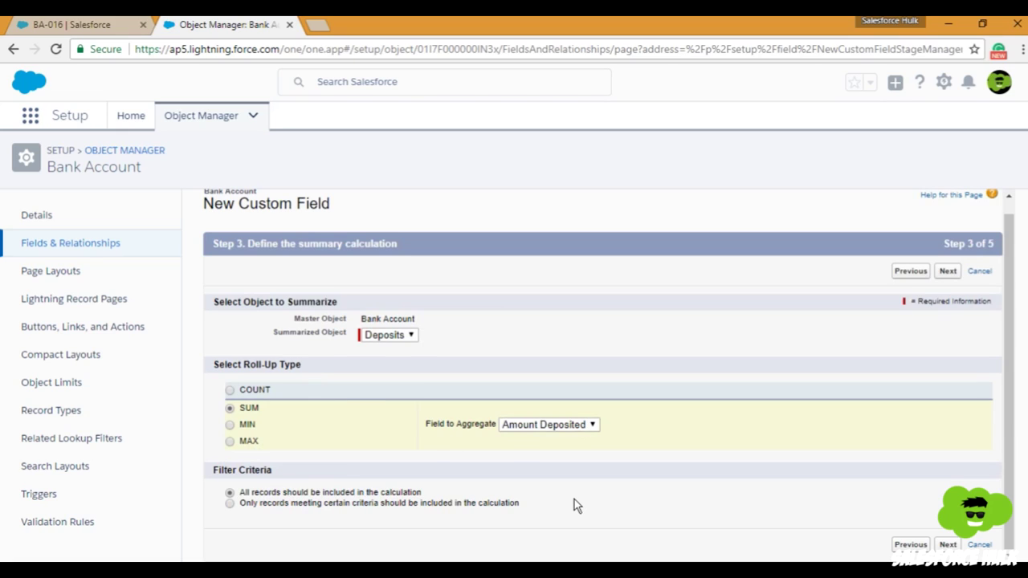
# - Accept the default field-level security, keep the field on the Bank Account Layout, and save the Total Amount Deposited field
pyautogui.click(946, 272)
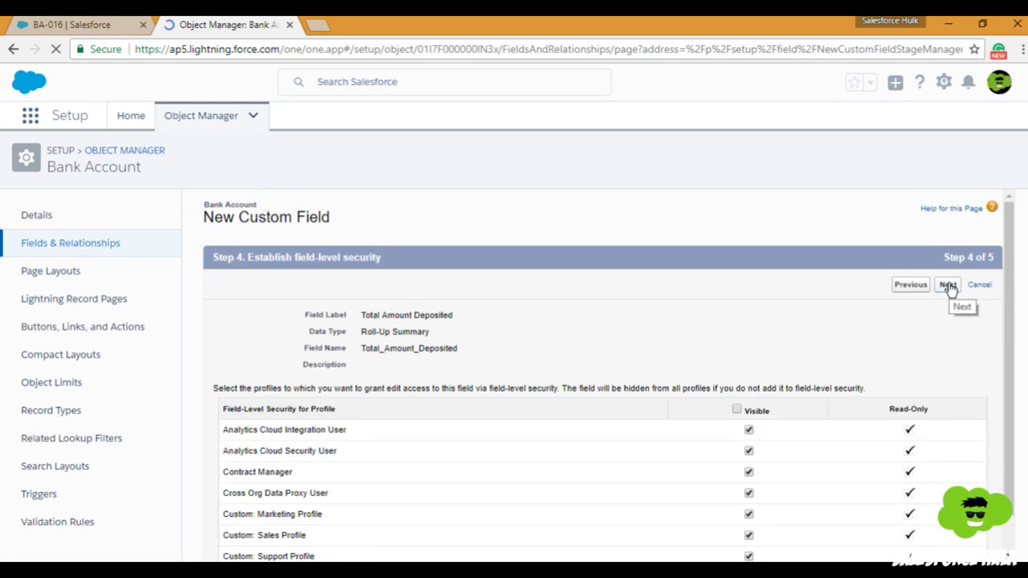
pyautogui.click(948, 285)
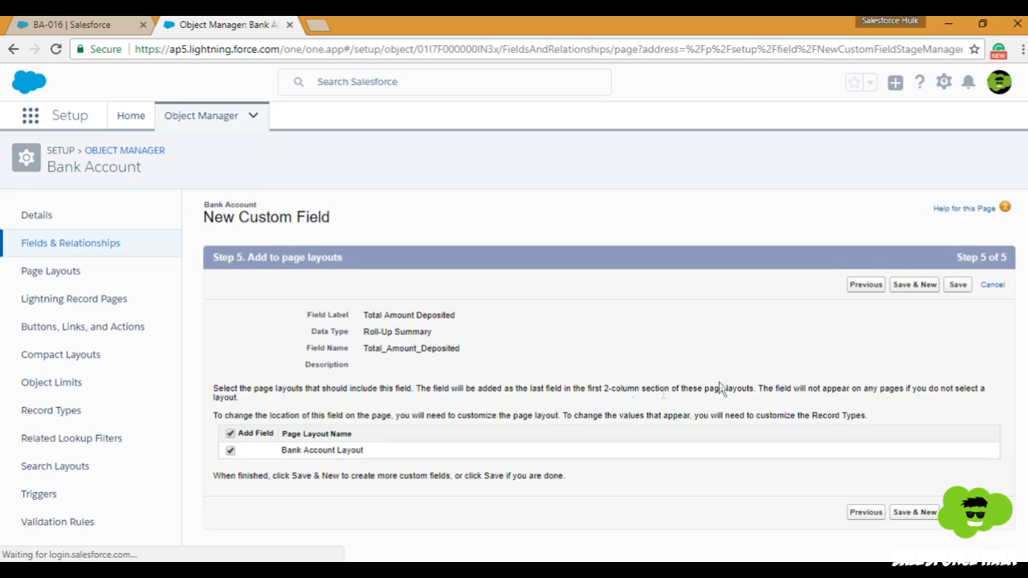
pyautogui.click(958, 286)
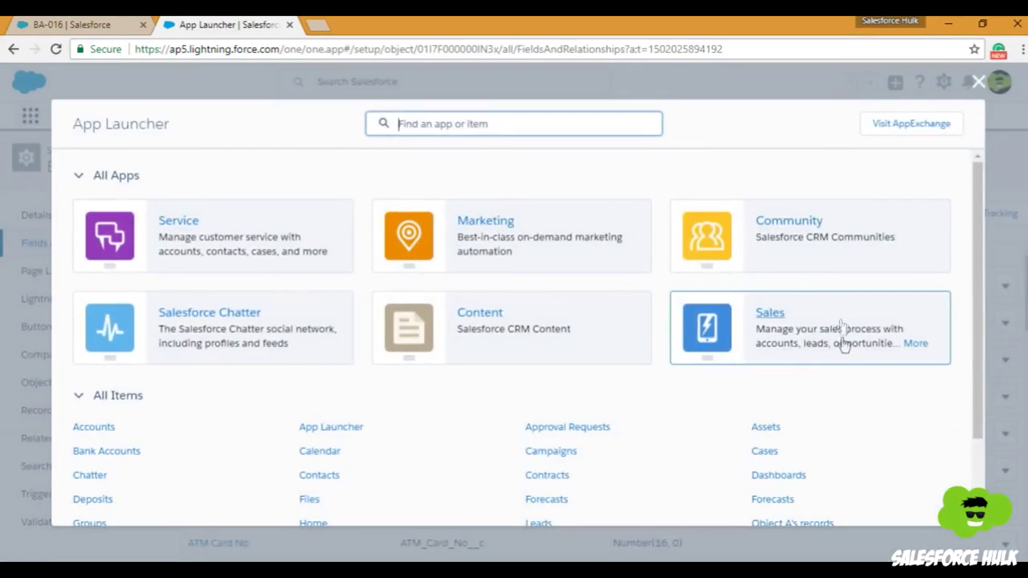
# - Switch to the Sales app and open the most recent bank account record
pyautogui.click(769, 317)
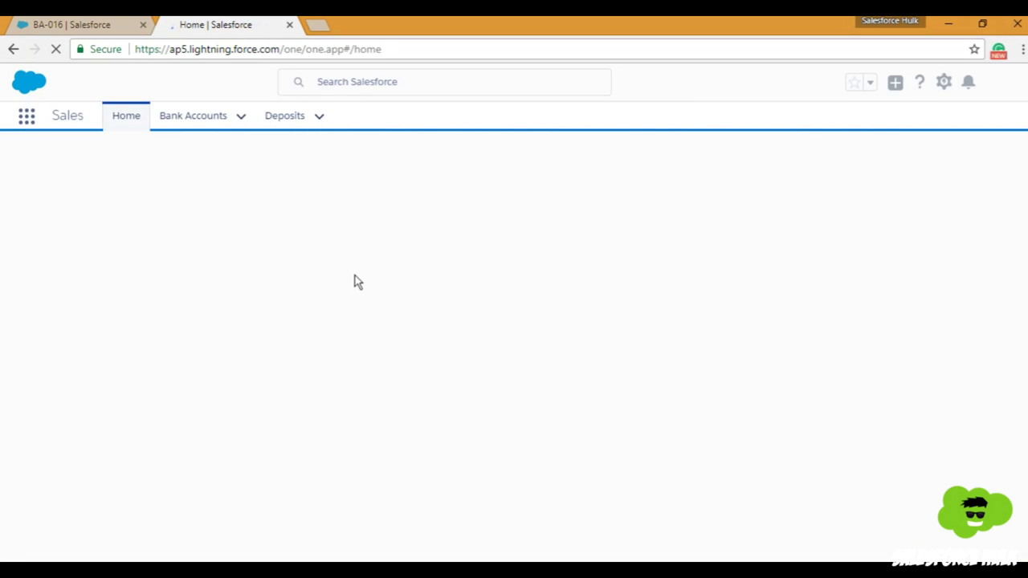
pyautogui.click(241, 117)
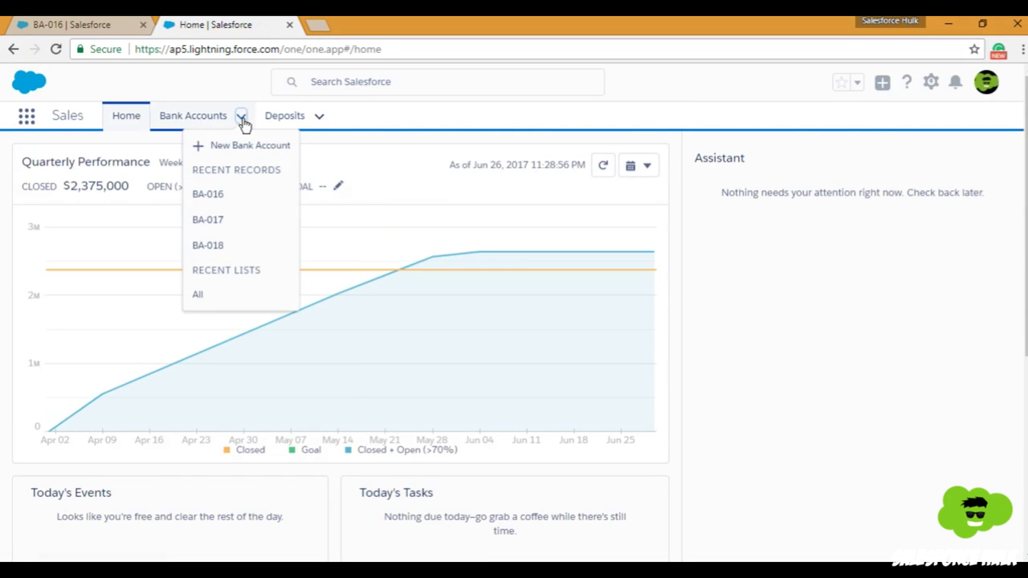
pyautogui.click(218, 196)
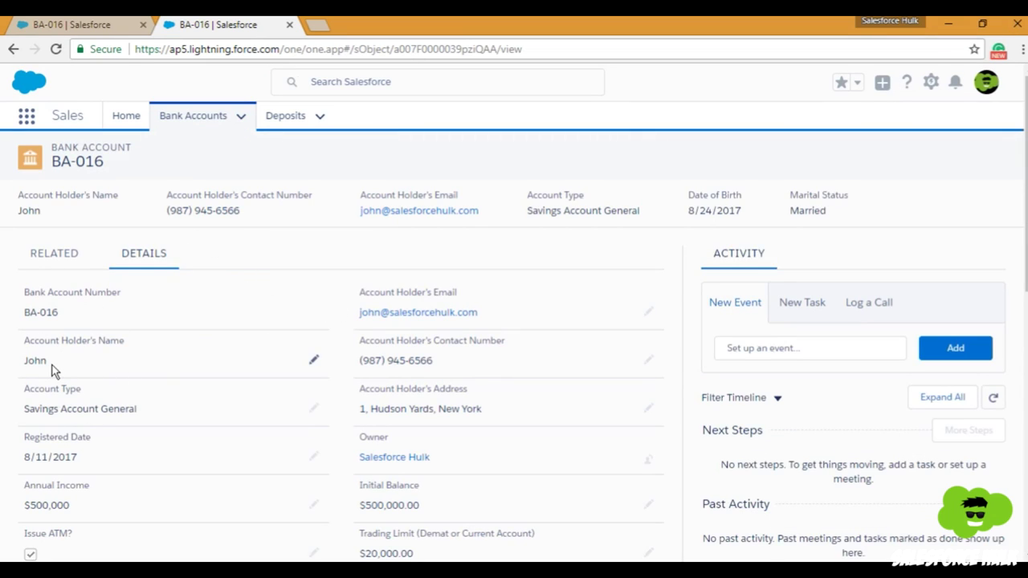
# - Reload the bank account record and check the Total Amount Deposited field in its details
pyautogui.scroll(-5, 160, 355)
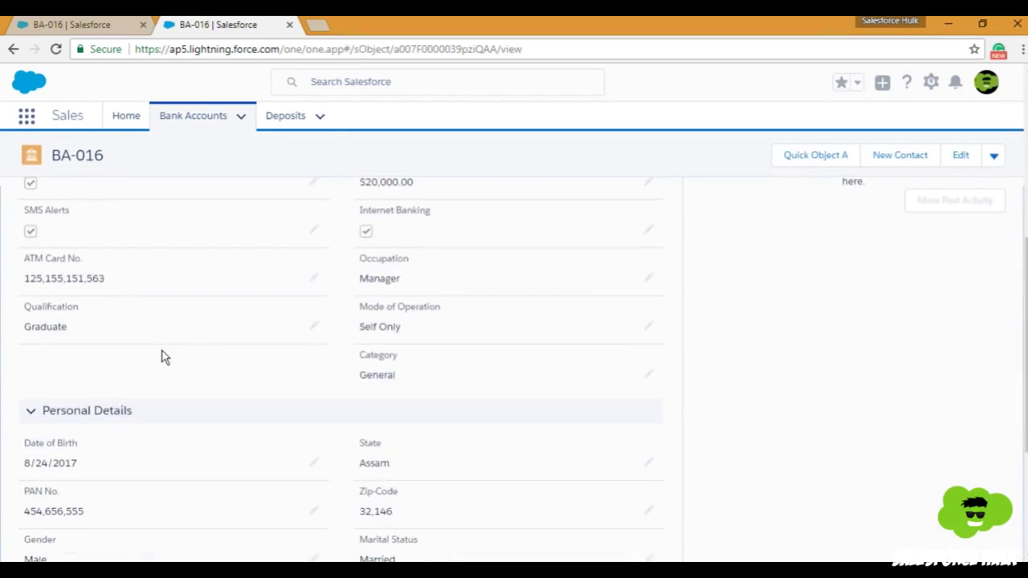
pyautogui.scroll(-3, 181, 351)
pyautogui.scroll(8, 181, 346)
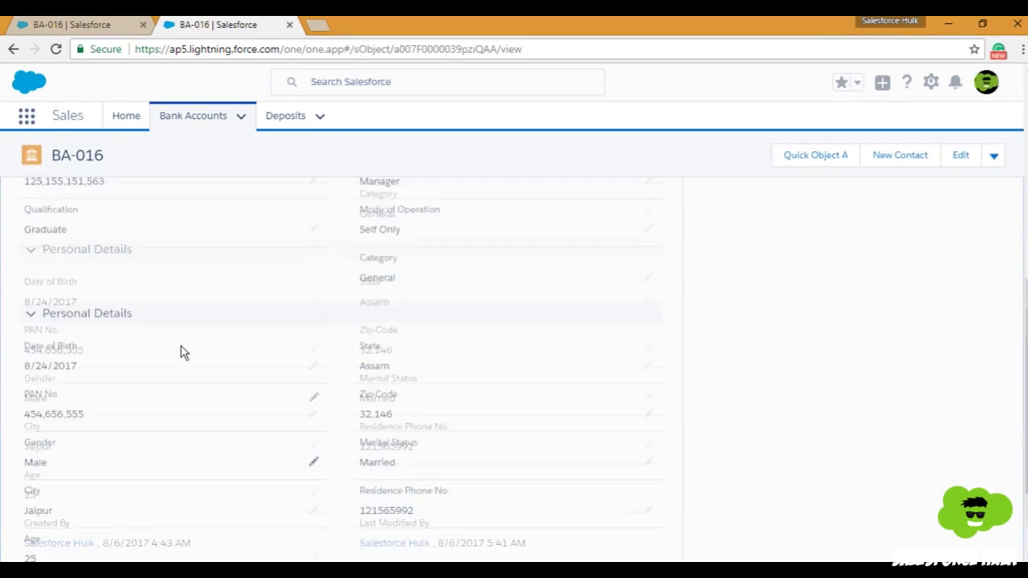
pyautogui.click(56, 49)
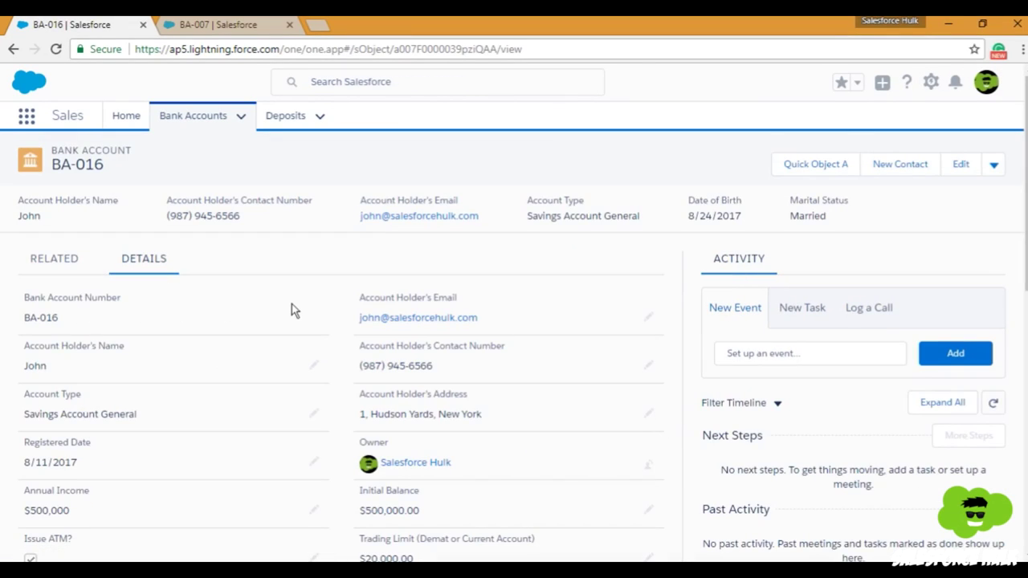
pyautogui.scroll(-5, 291, 304)
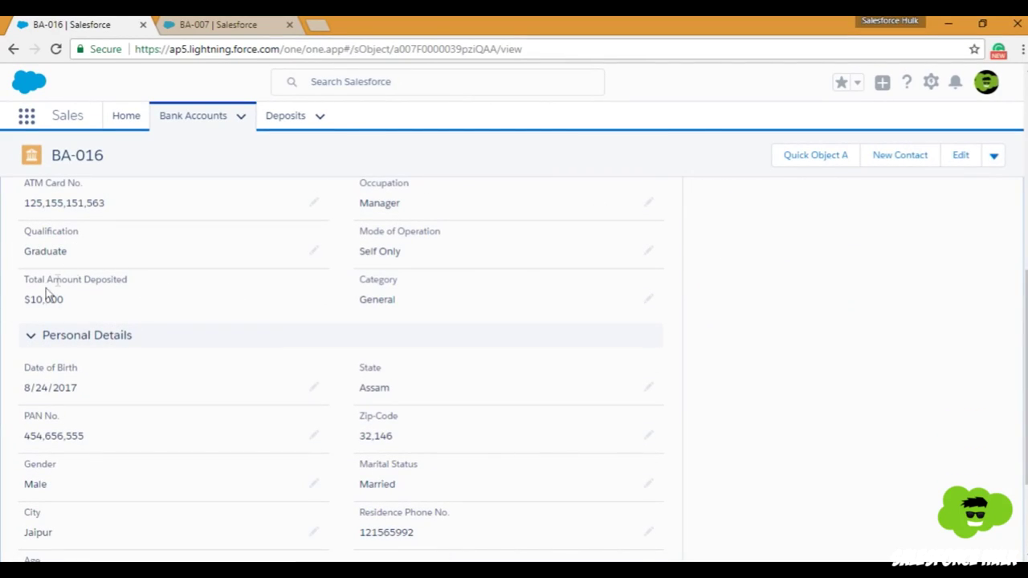
pyautogui.scroll(5, 142, 306)
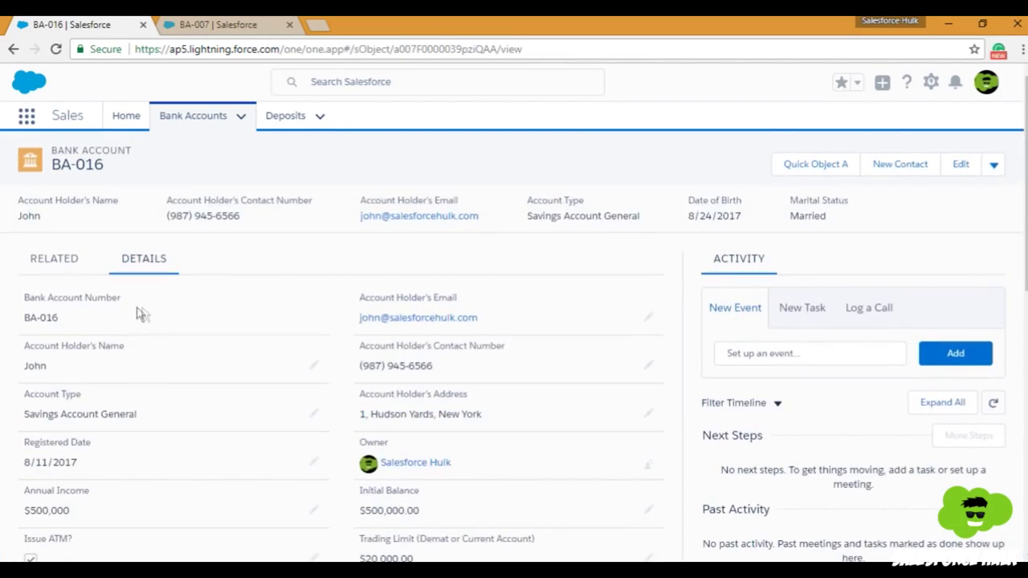
# - Compare the amounts of the record's related deposits with its Total Amount Deposited value
pyautogui.click(68, 272)
pyautogui.scroll(-1, 217, 329)
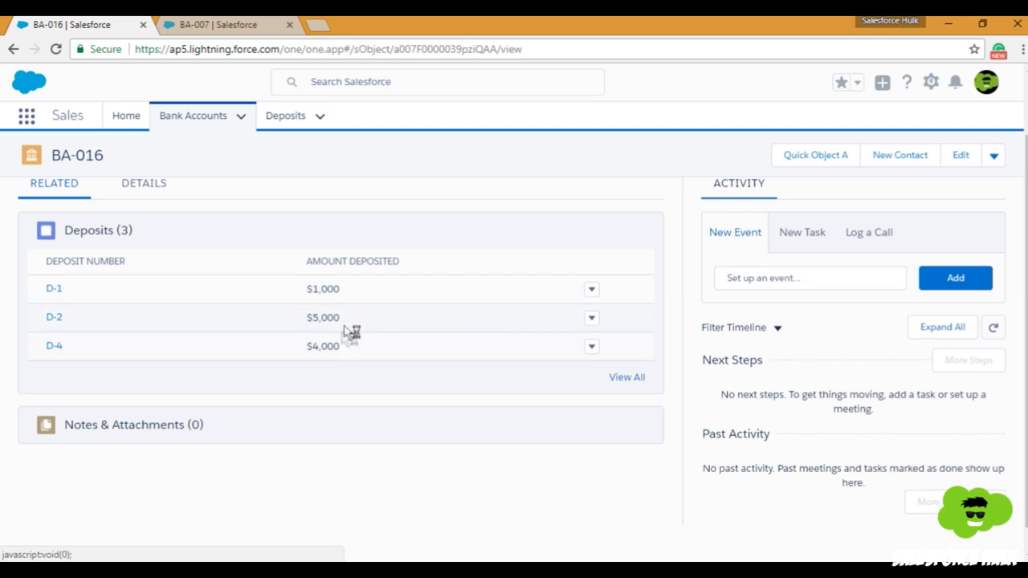
pyautogui.scroll(1, 241, 297)
pyautogui.click(153, 261)
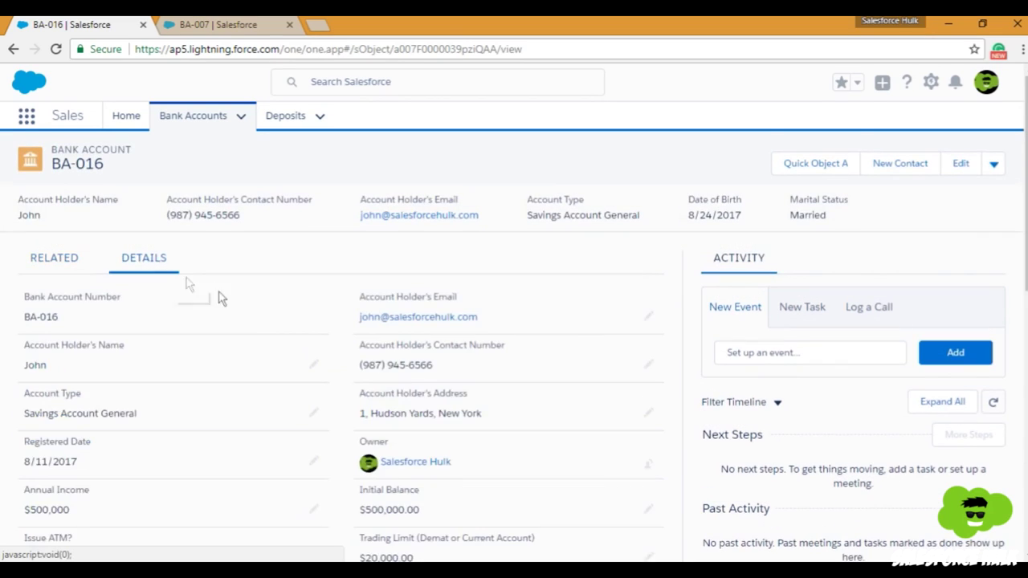
pyautogui.scroll(-5, 211, 361)
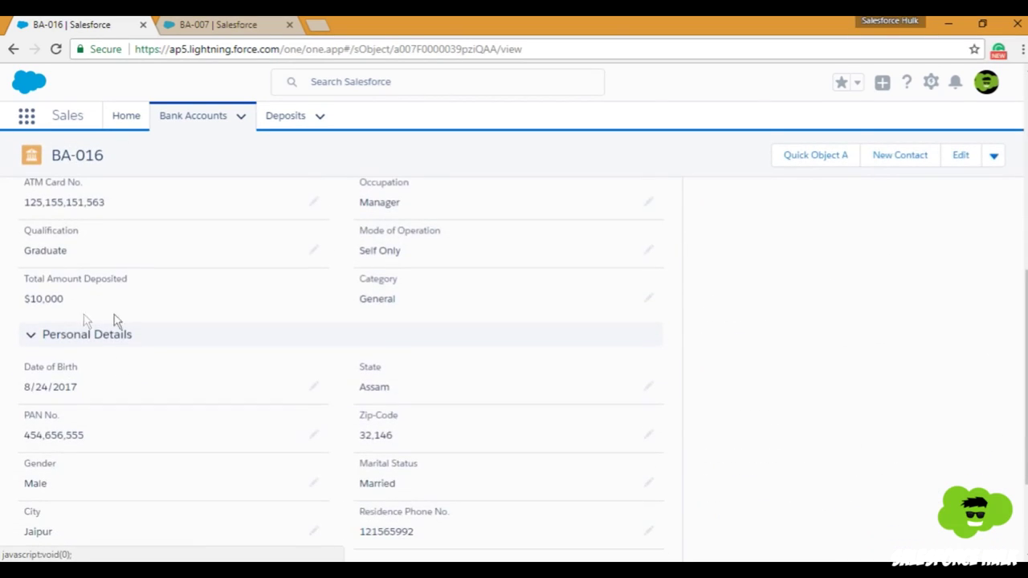
pyautogui.scroll(10, 120, 321)
# - Open the second record in the All bank accounts list and check its Total Amount Deposited against its related deposits
pyautogui.click(241, 119)
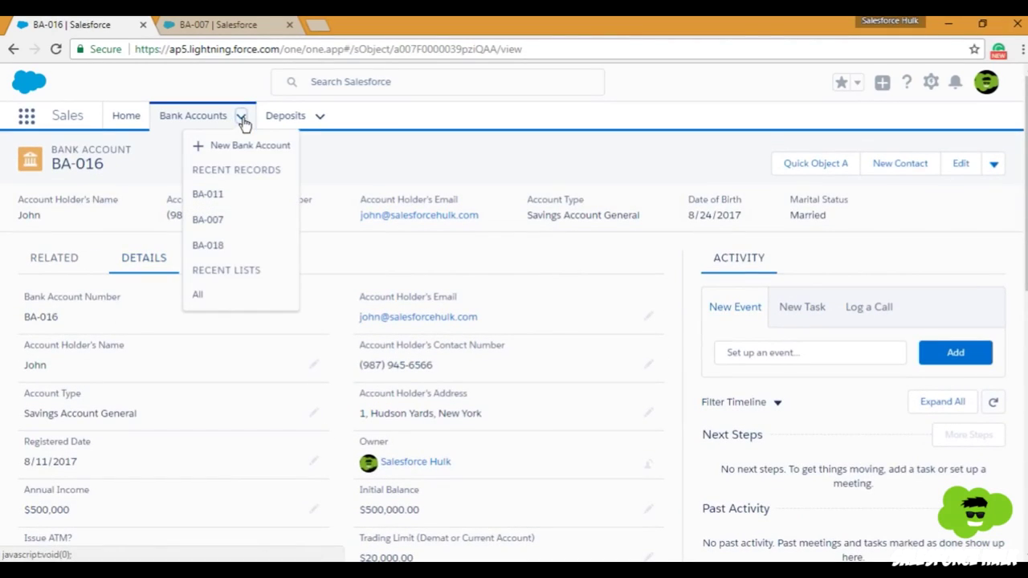
pyautogui.click(203, 121)
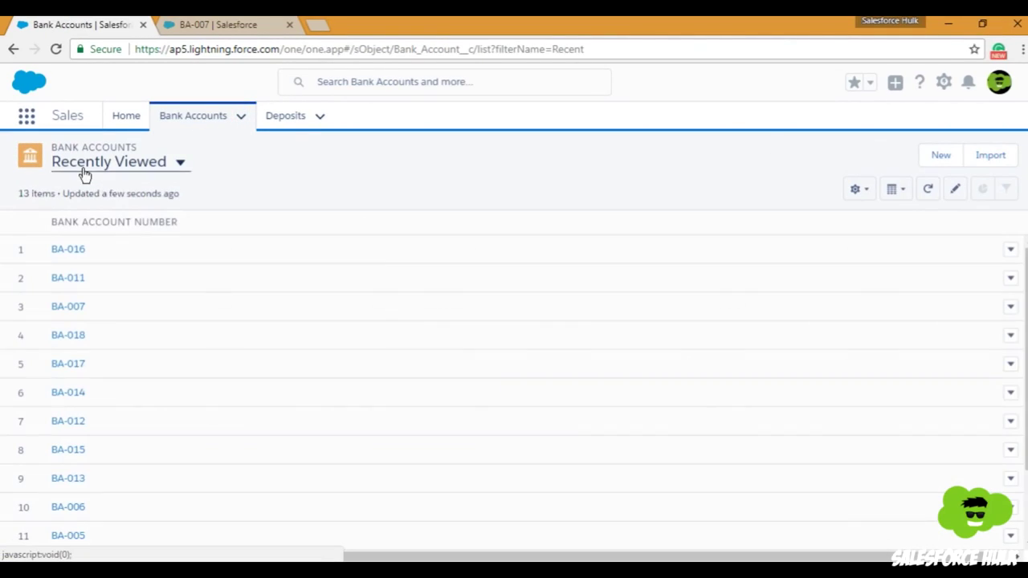
pyautogui.click(100, 164)
pyautogui.click(104, 211)
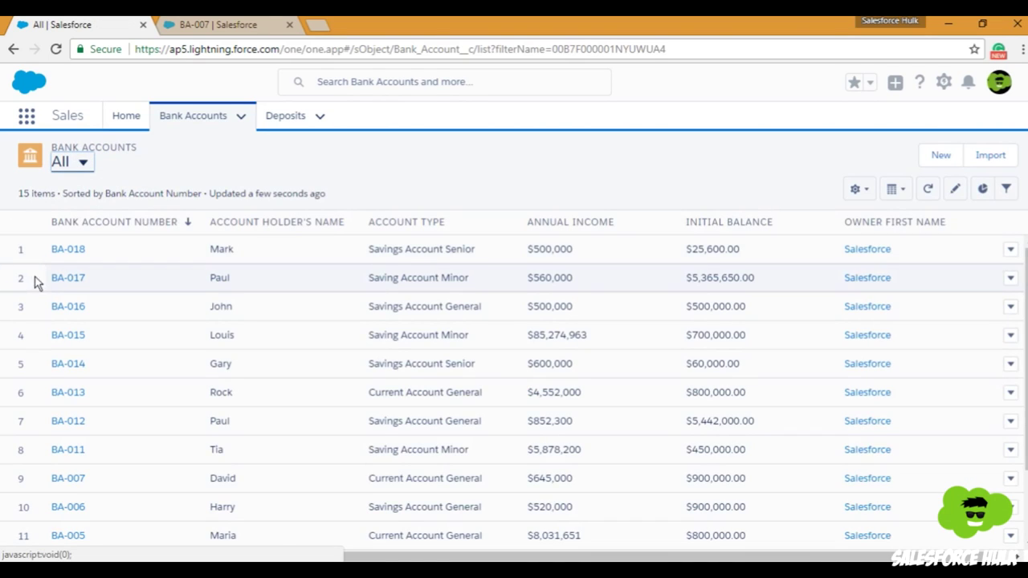
pyautogui.click(61, 278)
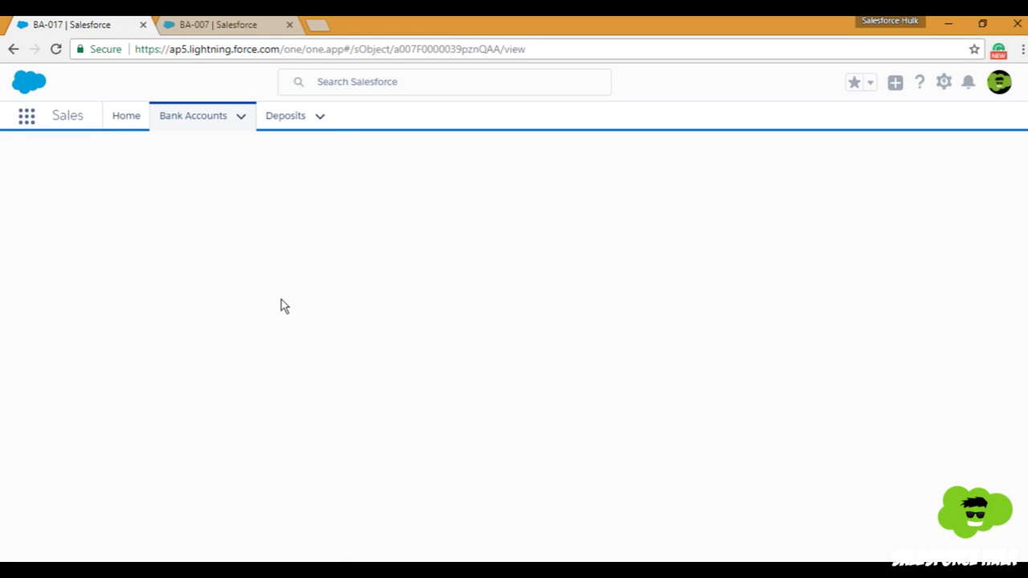
pyautogui.scroll(-6, 281, 299)
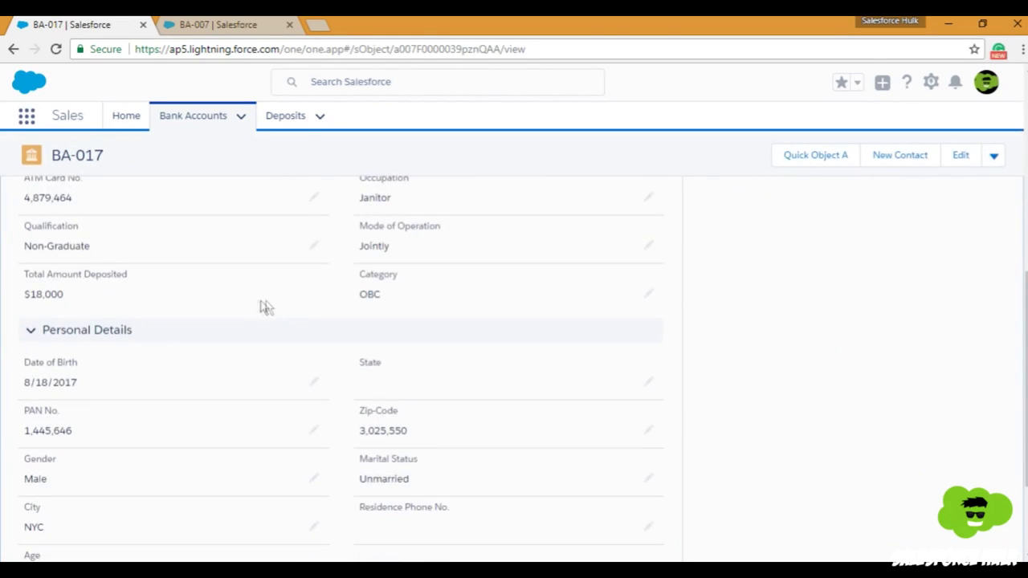
pyautogui.scroll(6, 103, 294)
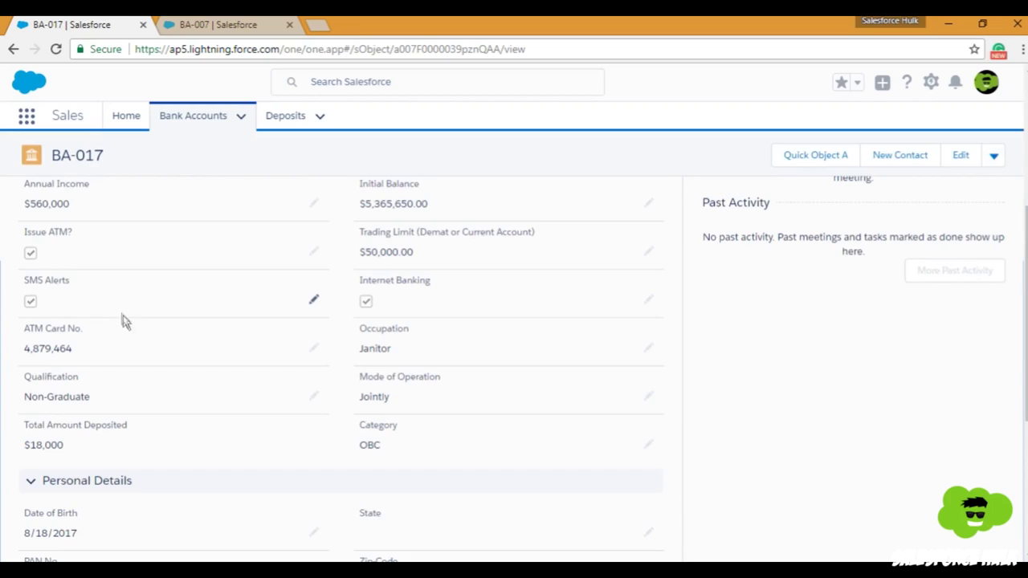
pyautogui.click(60, 266)
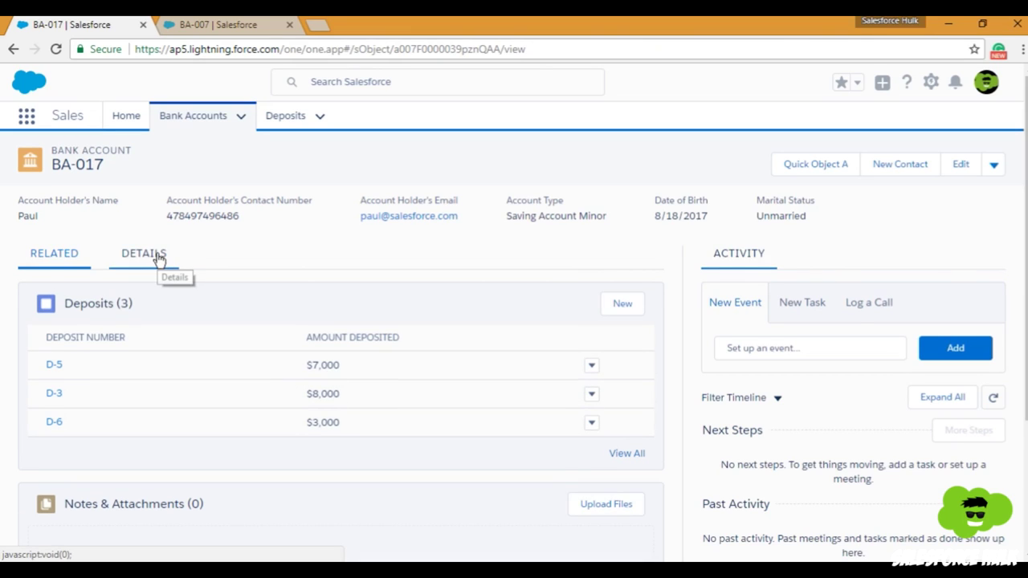
# - Open the first record in the All bank accounts list and check its Total Amount Deposited and related deposits
pyautogui.click(193, 125)
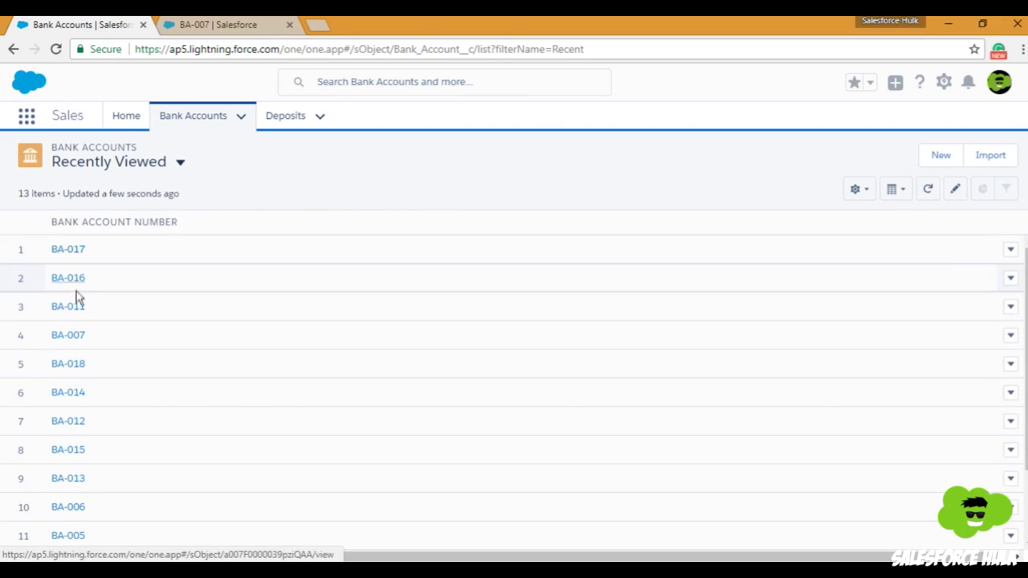
pyautogui.click(133, 166)
pyautogui.click(133, 211)
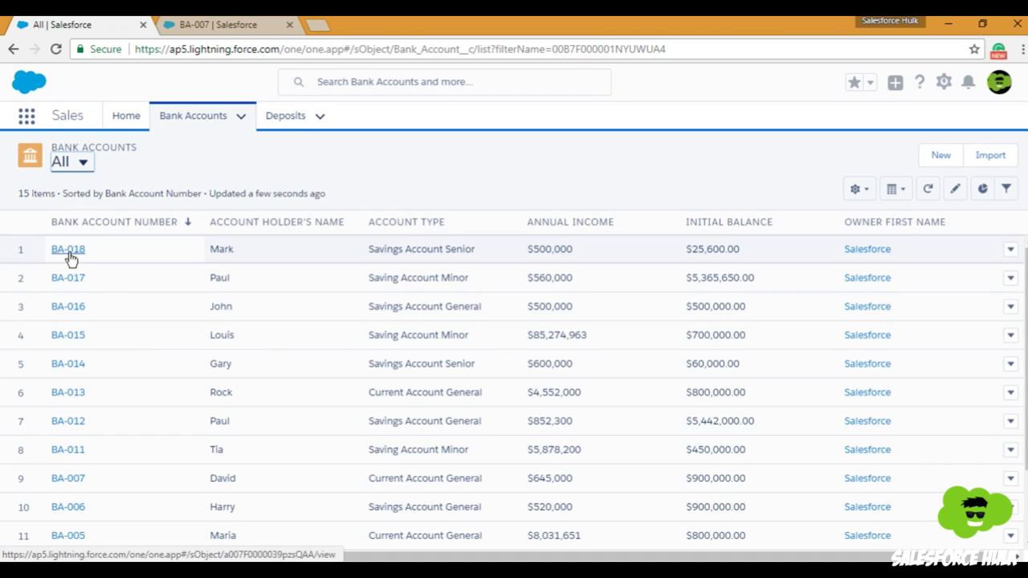
pyautogui.click(68, 253)
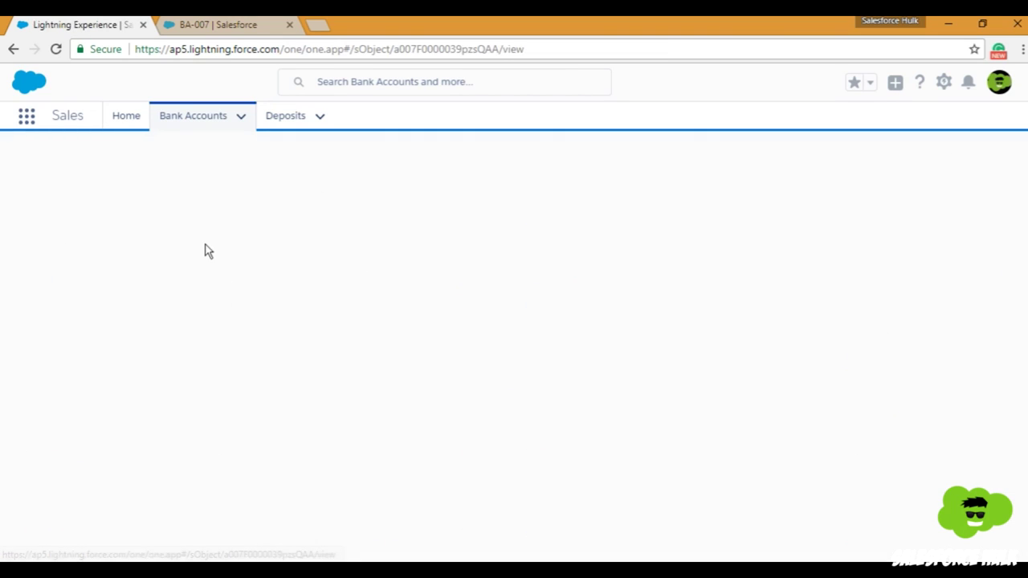
pyautogui.scroll(-10, 245, 276)
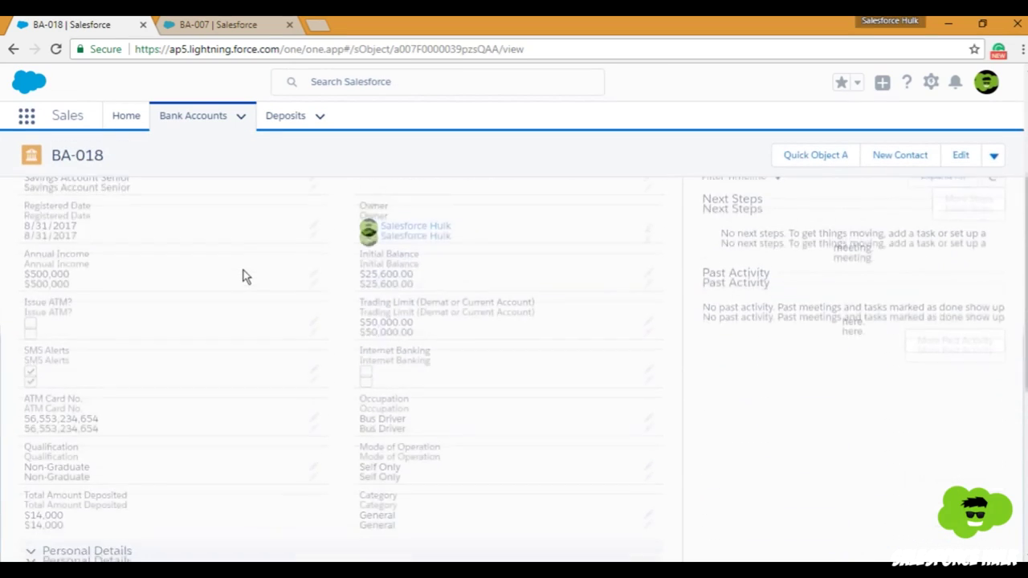
pyautogui.scroll(3, 246, 284)
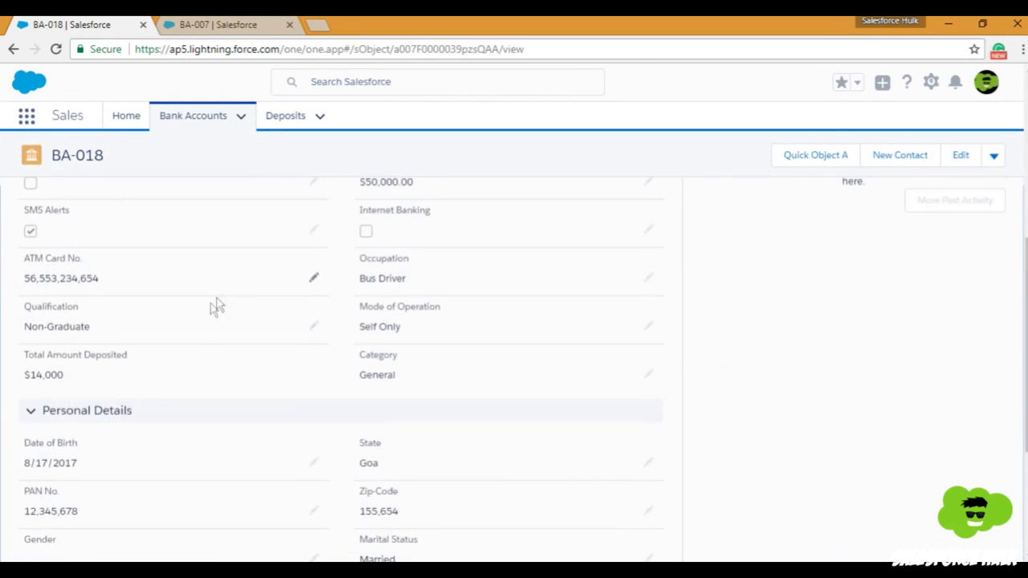
pyautogui.scroll(7, 117, 383)
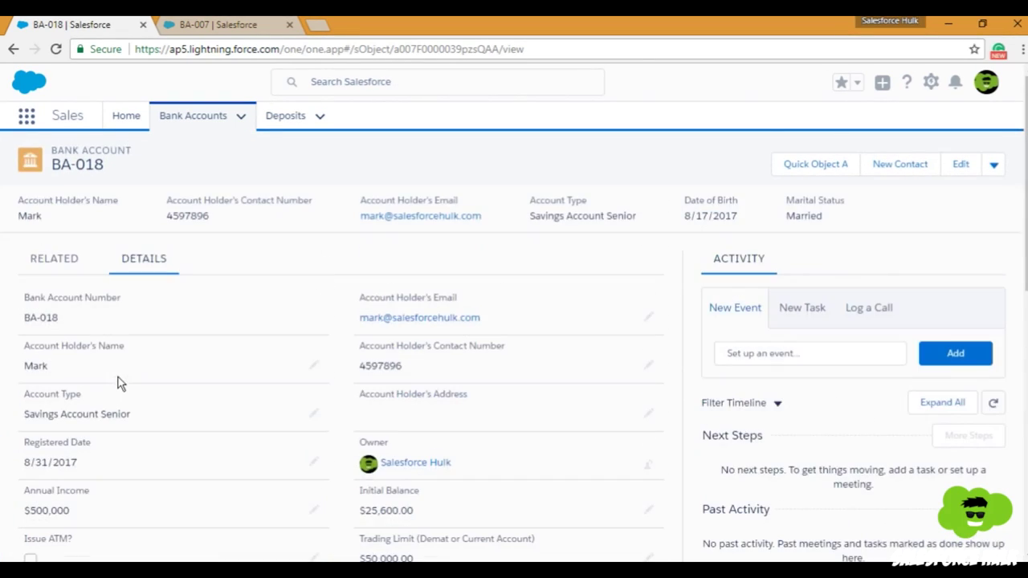
pyautogui.click(71, 264)
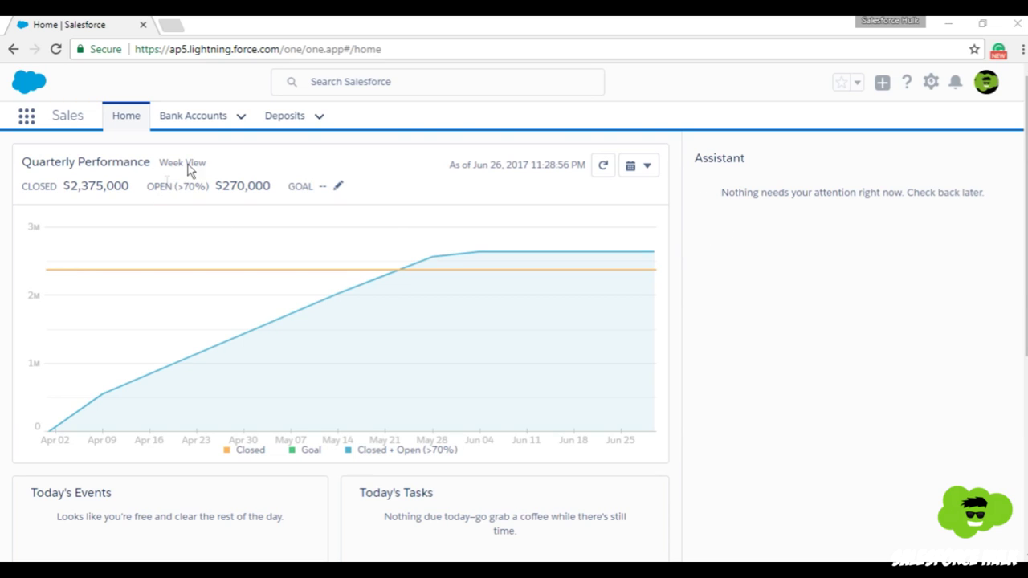
# - Open the third record in the Recently Viewed bank accounts list and check its Total, Maximum and Minimum Amount Deposited fields
pyautogui.click(214, 121)
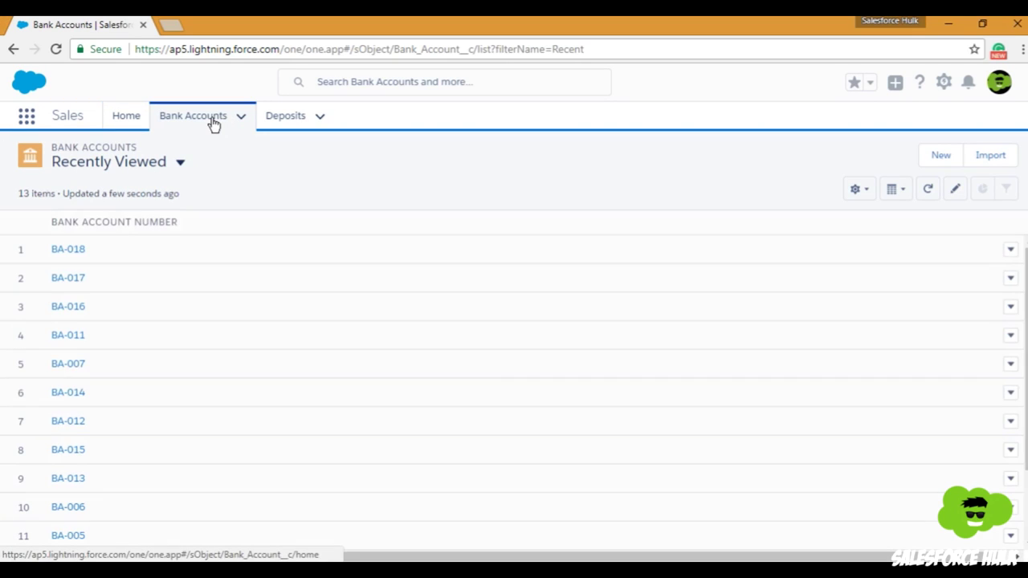
pyautogui.click(76, 308)
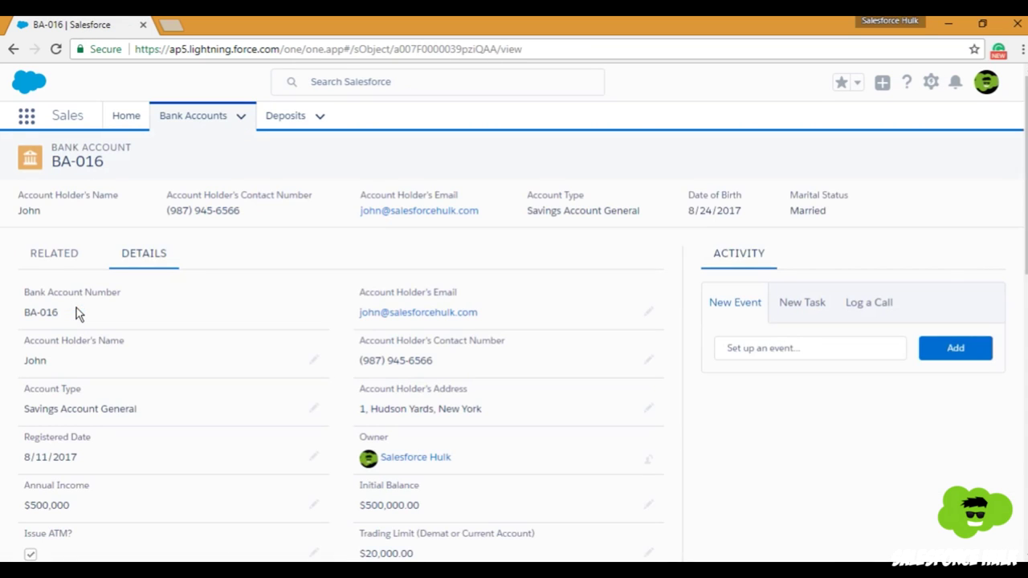
pyautogui.scroll(-4, 172, 328)
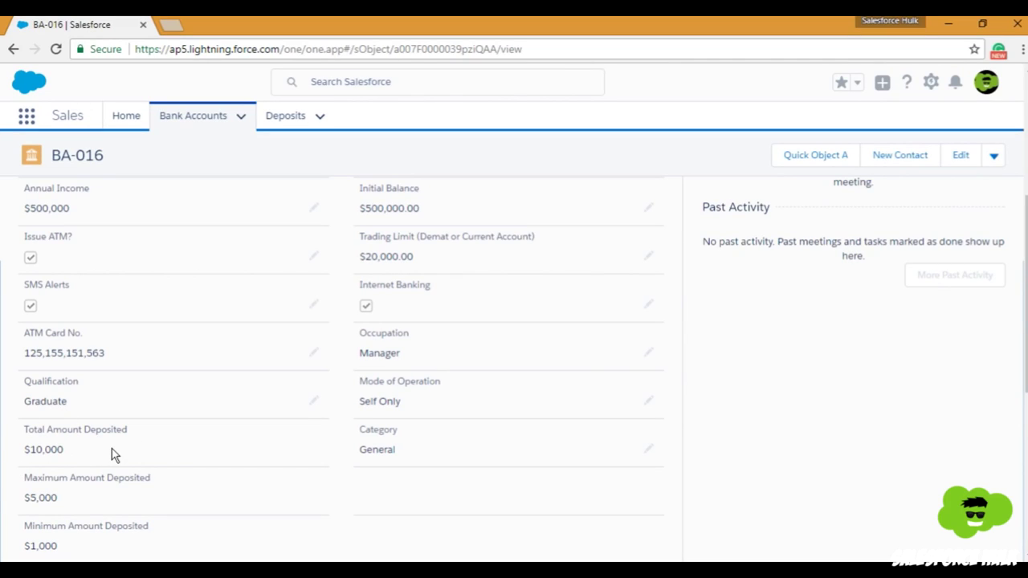
pyautogui.scroll(-2, 113, 455)
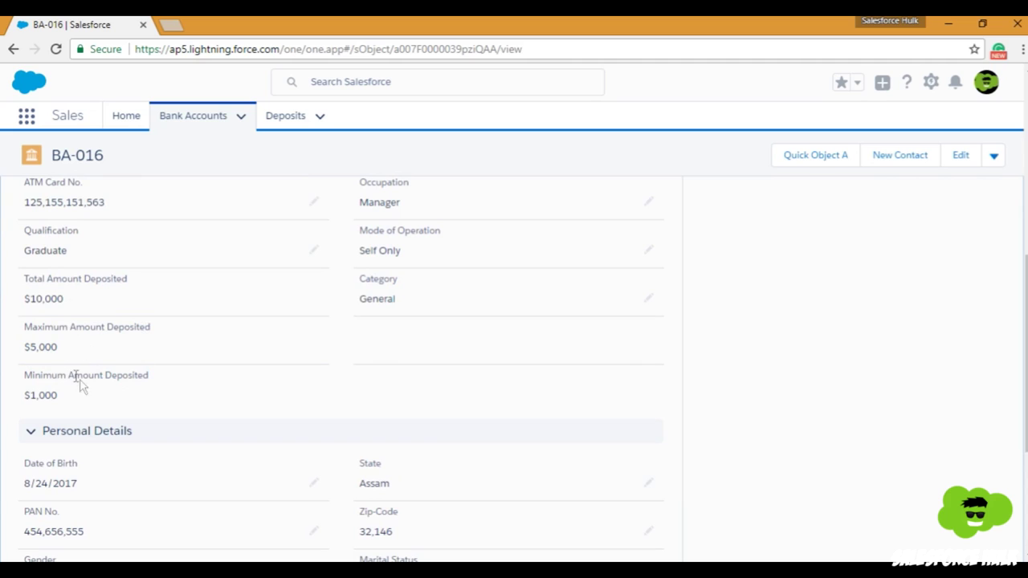
pyautogui.scroll(8, 125, 412)
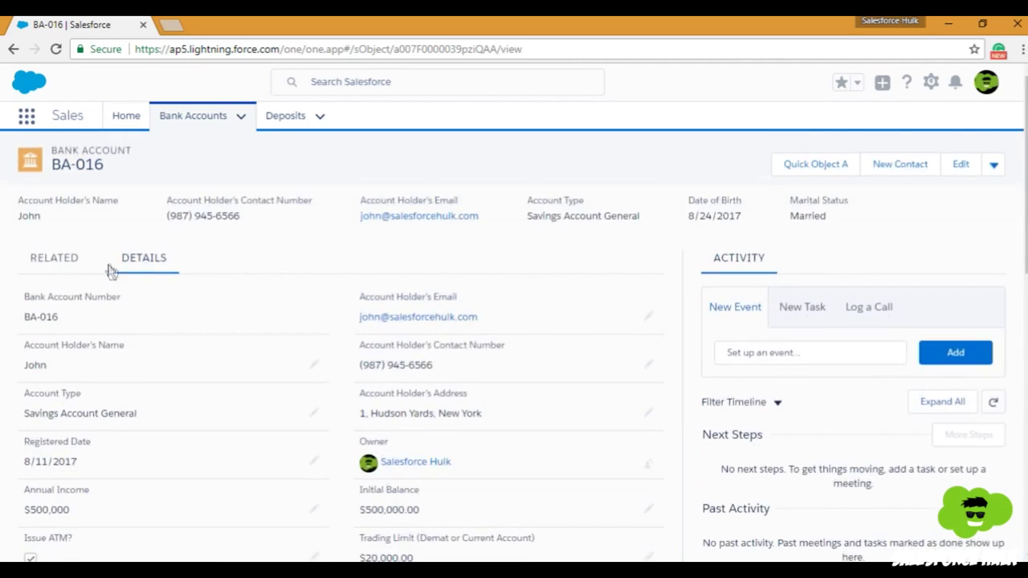
# - Reload the bank account record and check its Total Number of Deposits field against its related deposits
pyautogui.click(57, 53)
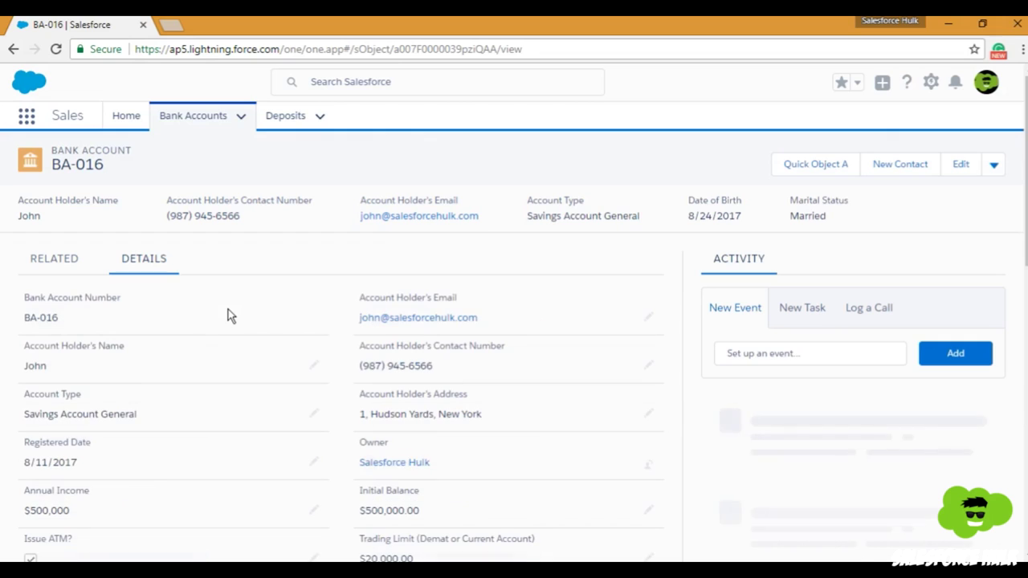
pyautogui.scroll(-5, 228, 316)
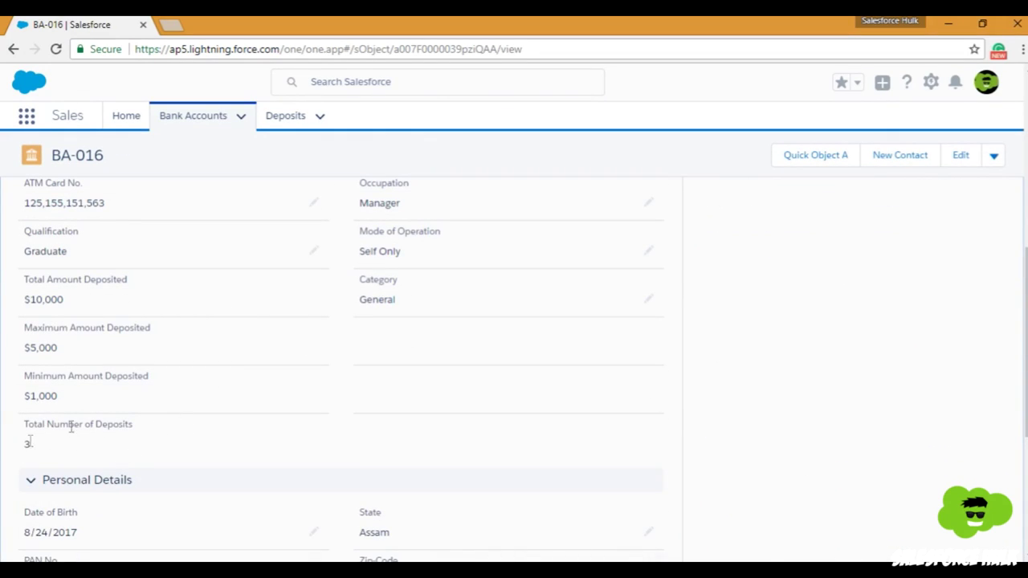
pyautogui.click(59, 263)
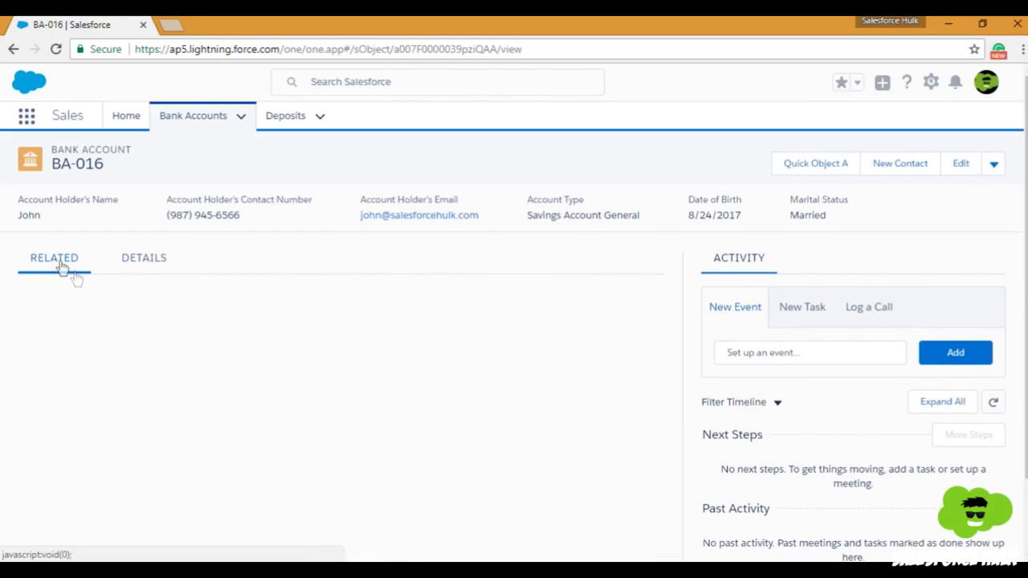
pyautogui.scroll(-1, 158, 335)
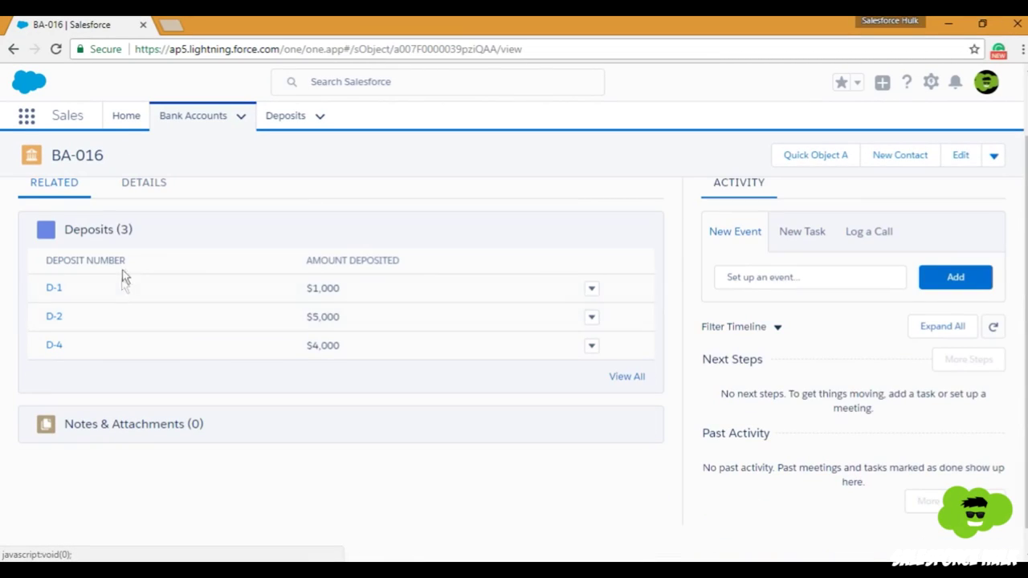
pyautogui.scroll(1, 160, 313)
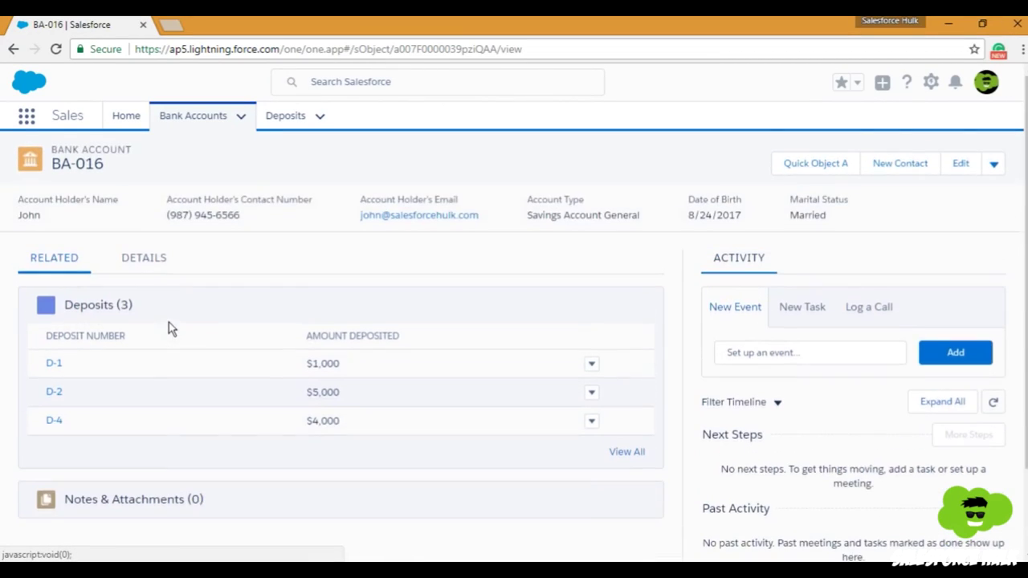
# - Open the second record in the Recently Viewed bank accounts list and check its related deposits and Total Number of Deposits
pyautogui.click(222, 120)
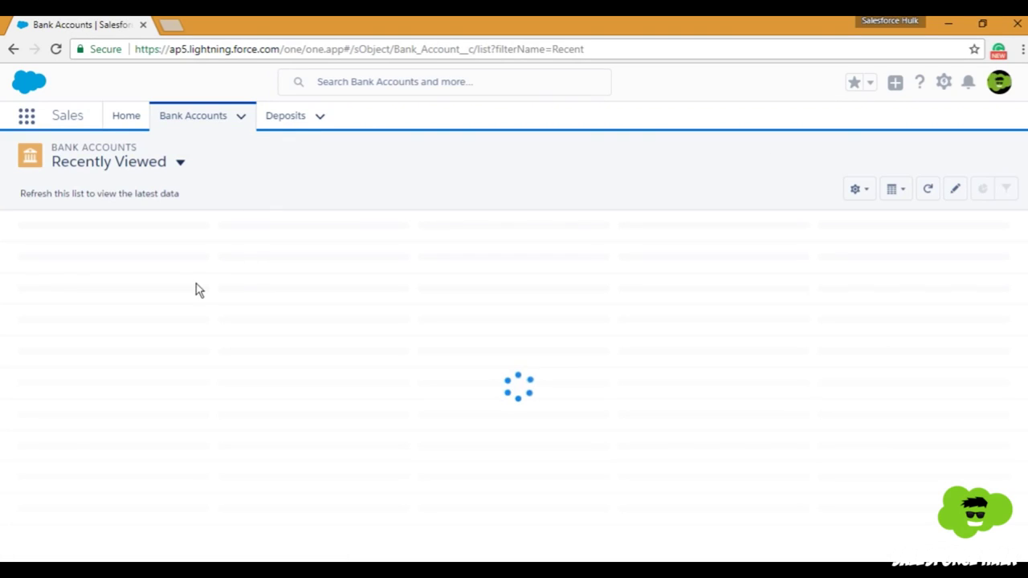
pyautogui.click(77, 283)
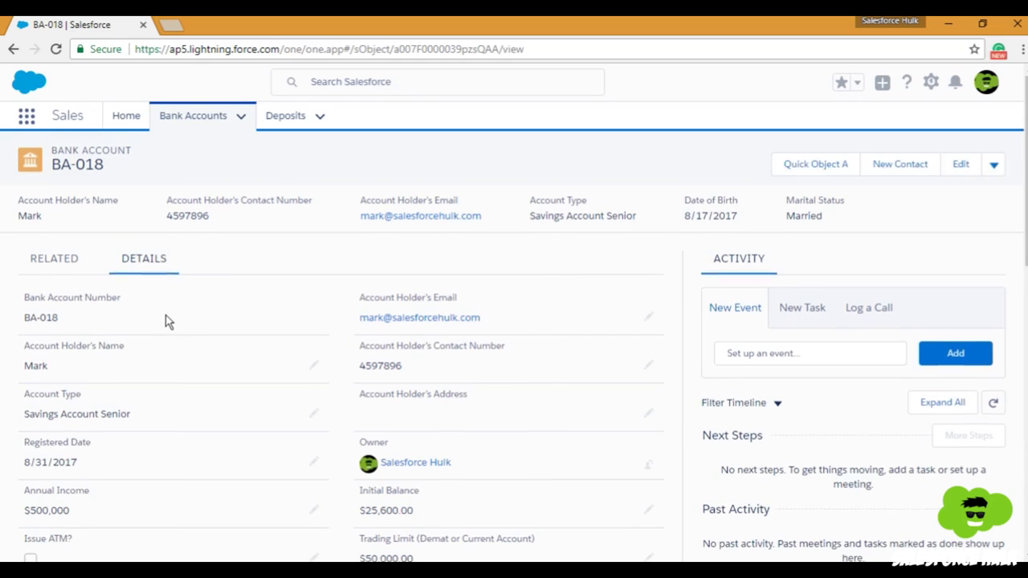
pyautogui.scroll(-1, 168, 321)
pyautogui.click(56, 188)
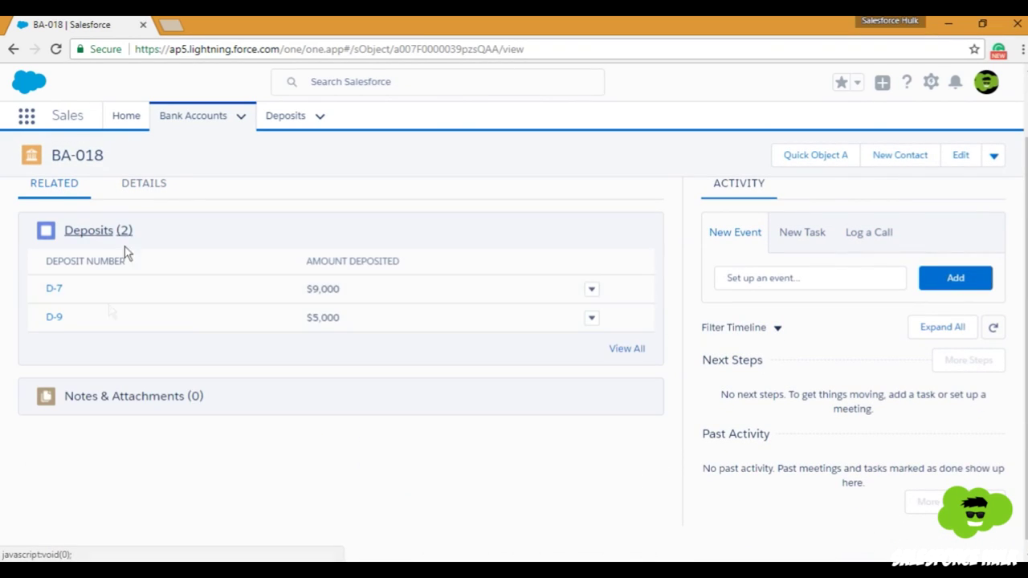
pyautogui.click(153, 201)
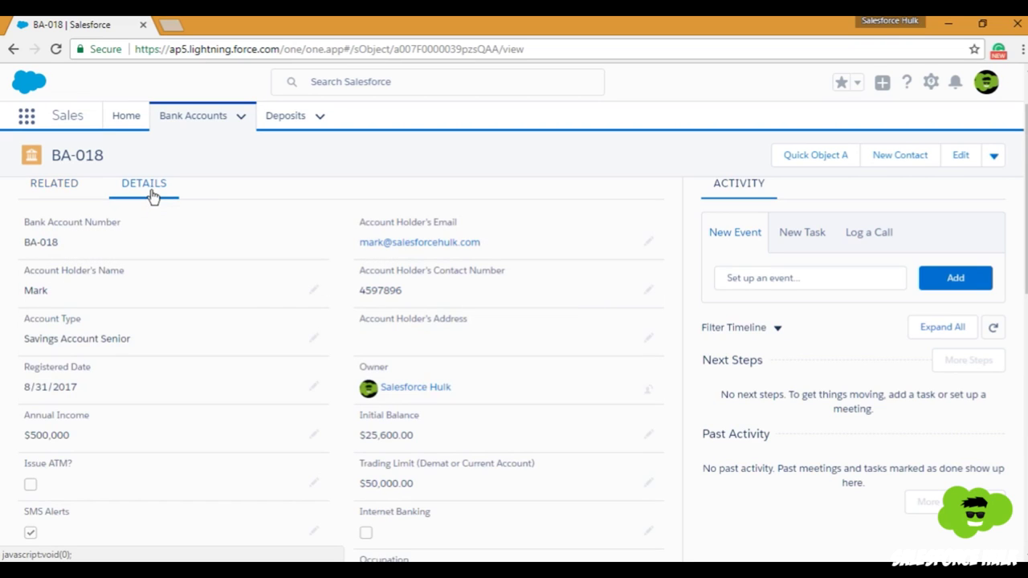
pyautogui.scroll(-4, 248, 297)
pyautogui.scroll(-3, 248, 296)
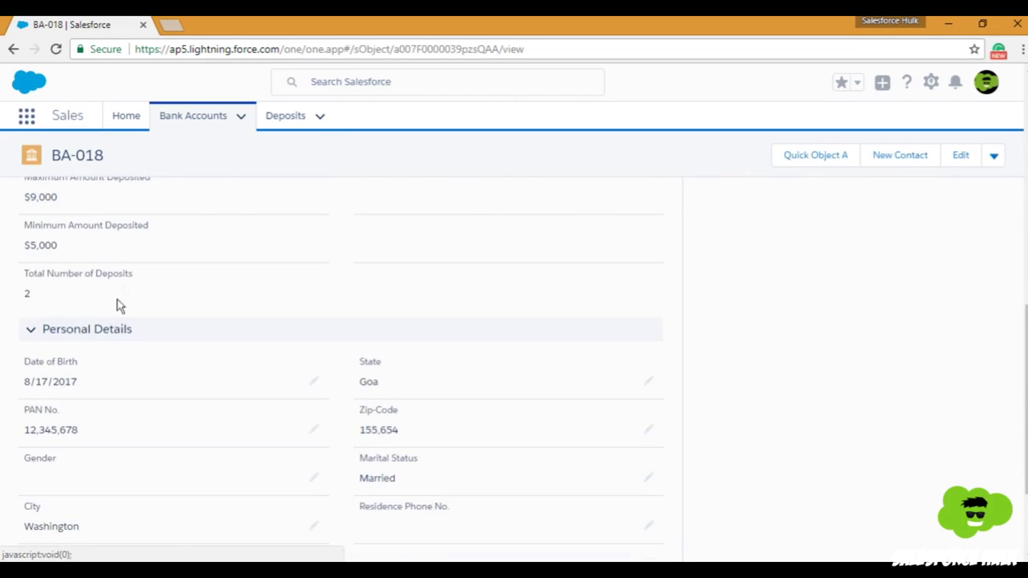
pyautogui.scroll(1, 64, 317)
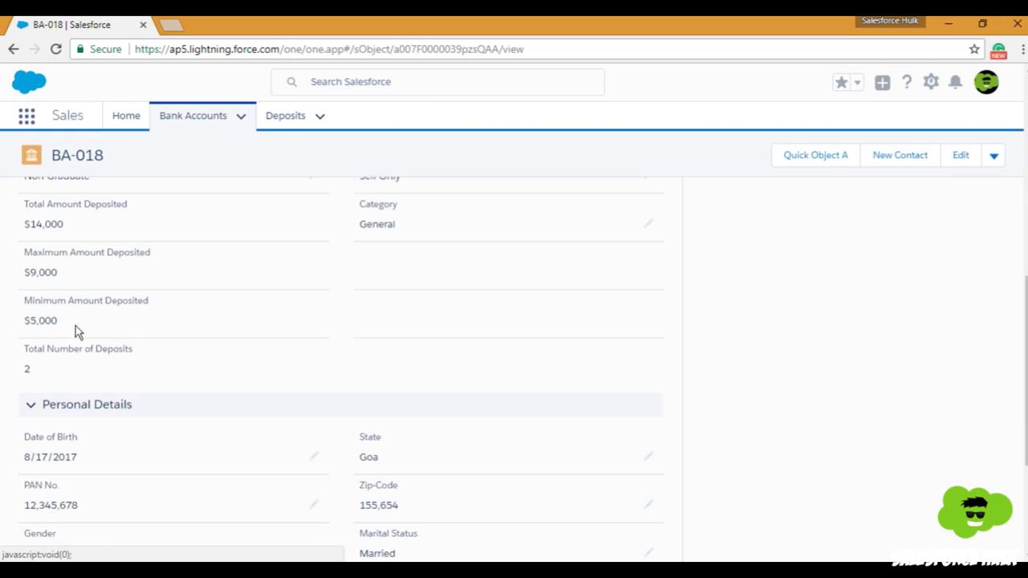
# - Compare the record's related deposit amounts with its Total, Maximum and Minimum Amount Deposited fields
pyautogui.scroll(5, 62, 326)
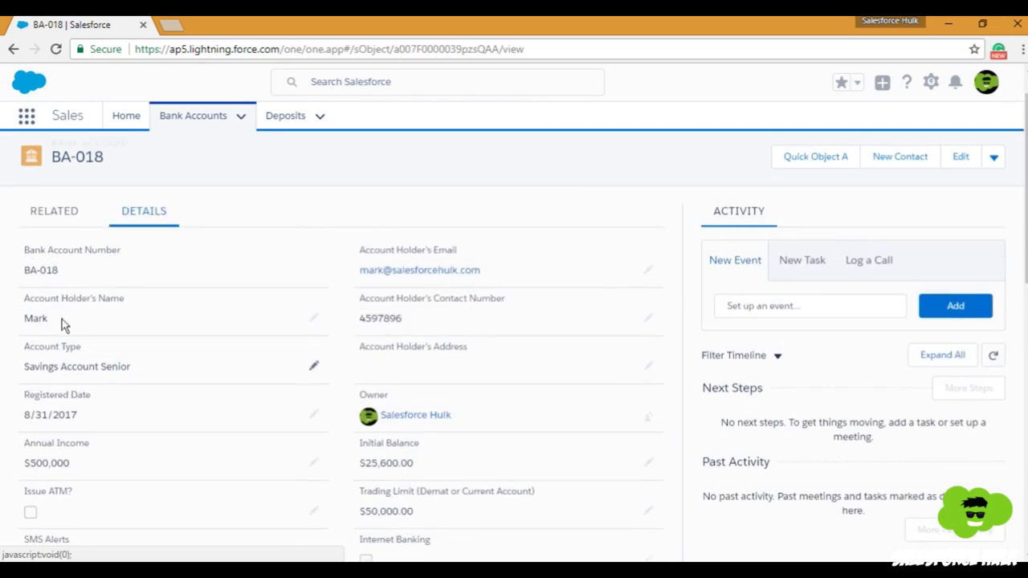
pyautogui.click(56, 261)
pyautogui.scroll(-1, 224, 337)
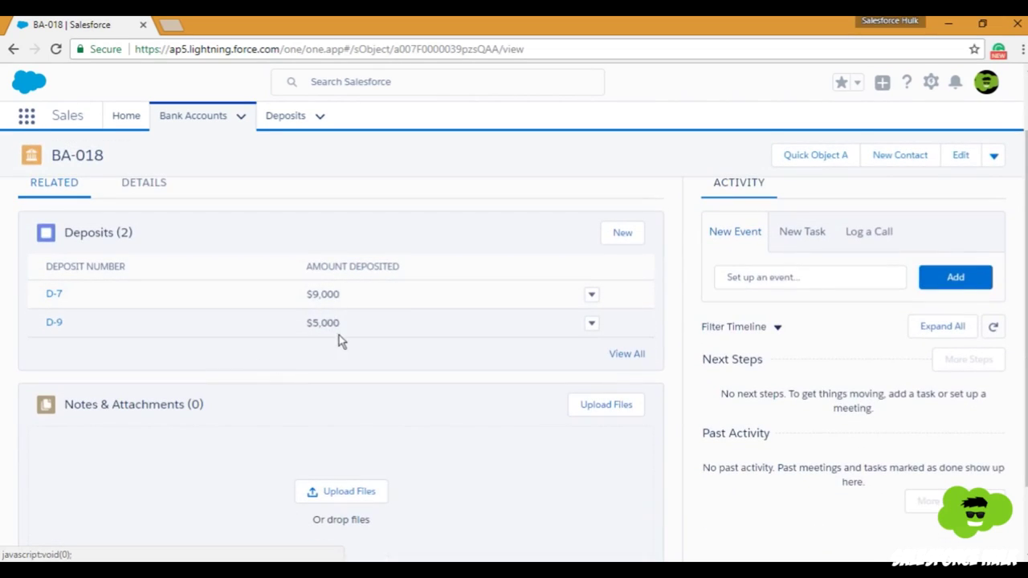
pyautogui.click(159, 187)
pyautogui.scroll(-4, 164, 313)
pyautogui.scroll(-2, 145, 353)
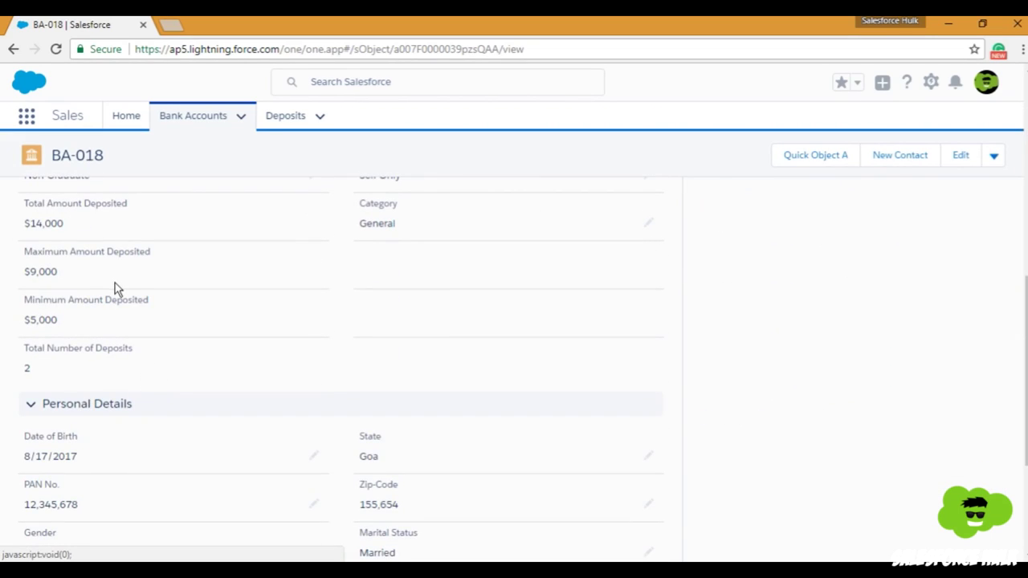
pyautogui.scroll(6, 115, 286)
pyautogui.click(53, 267)
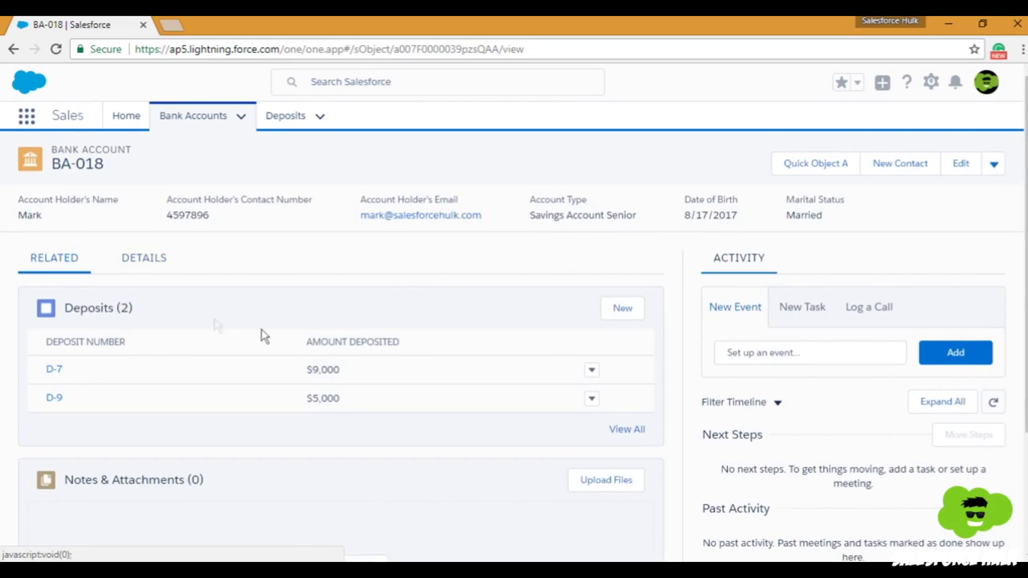
pyautogui.scroll(-1, 264, 336)
pyautogui.scroll(1, 307, 330)
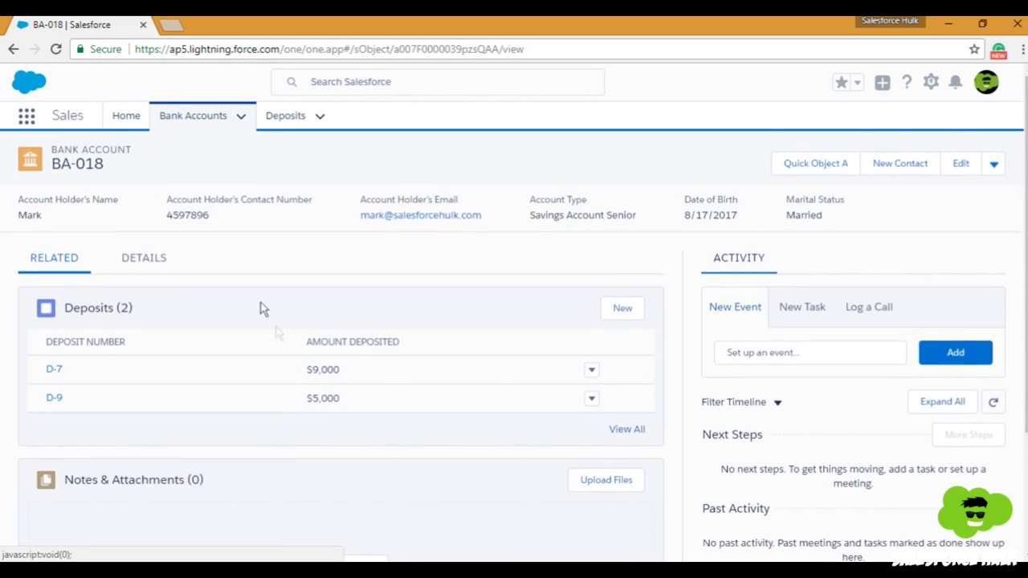
# - Open the third record in the Recently Viewed bank accounts list and check the deposit roll-up fields in its details
pyautogui.click(205, 119)
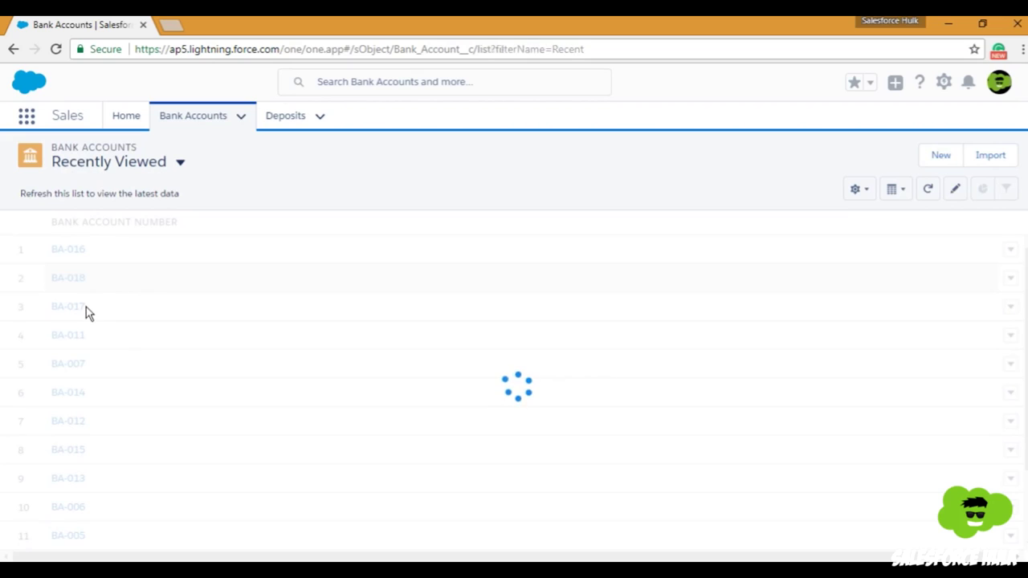
pyautogui.click(67, 307)
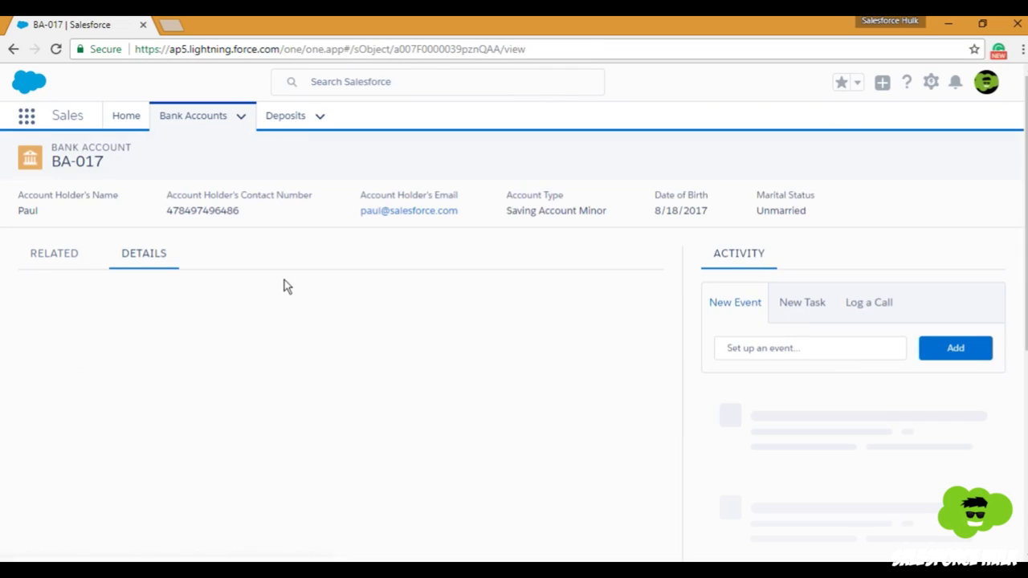
pyautogui.scroll(-1, 210, 308)
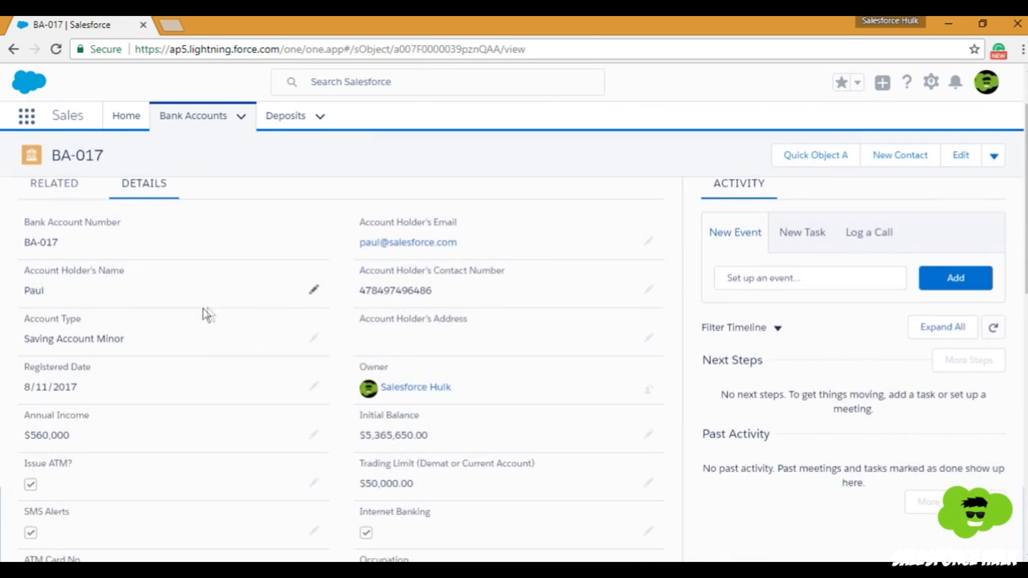
pyautogui.scroll(-1, 50, 289)
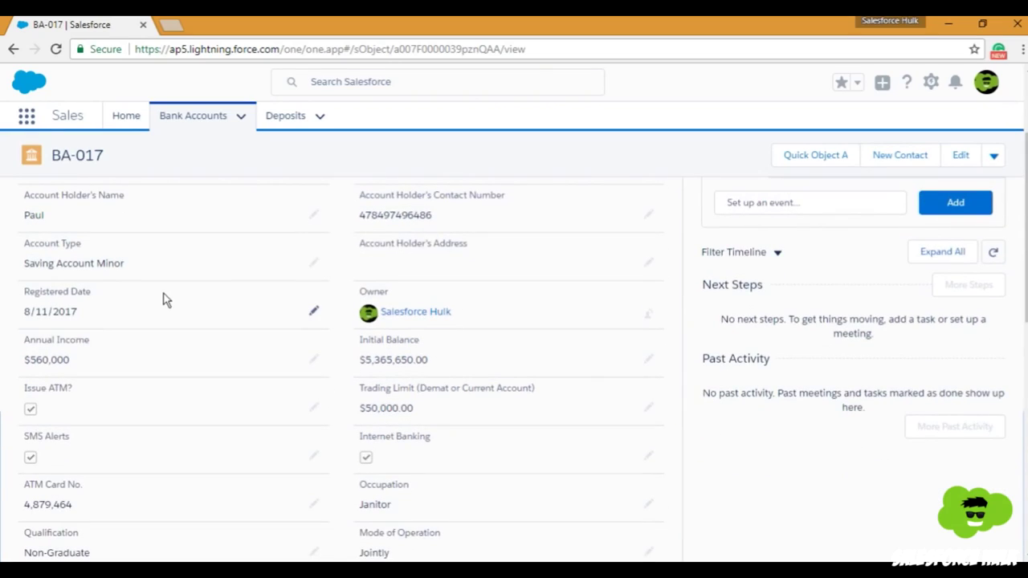
pyautogui.scroll(-5, 163, 298)
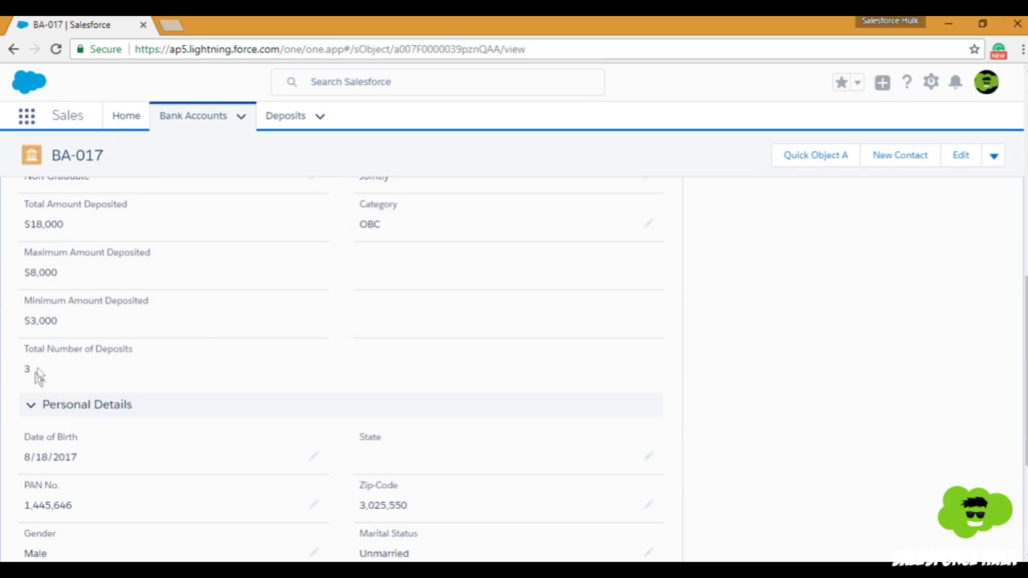
# - Review this record's related deposits and compare them with the total, maximum, minimum and count fields in its details
pyautogui.scroll(7, 64, 327)
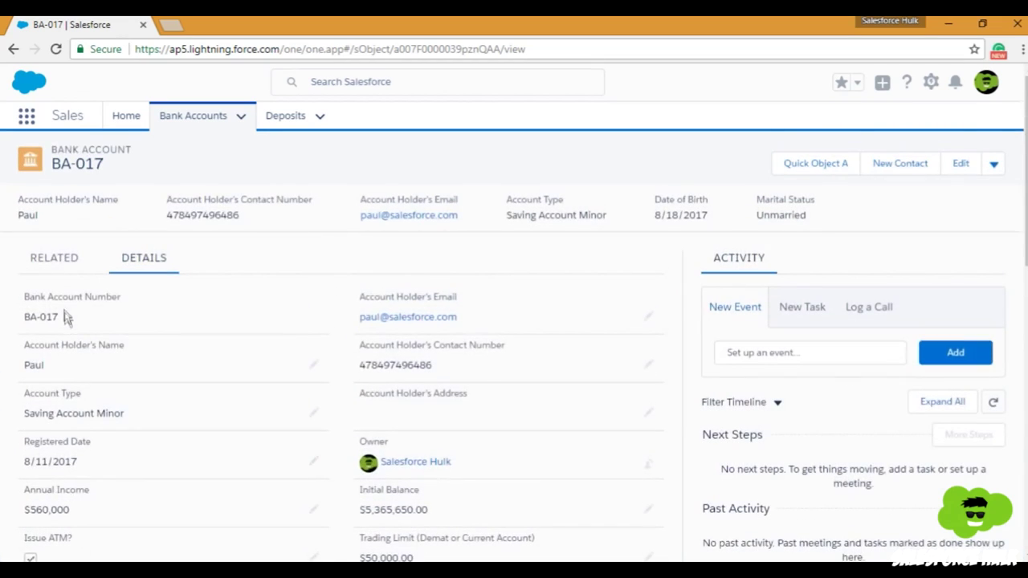
pyautogui.click(58, 266)
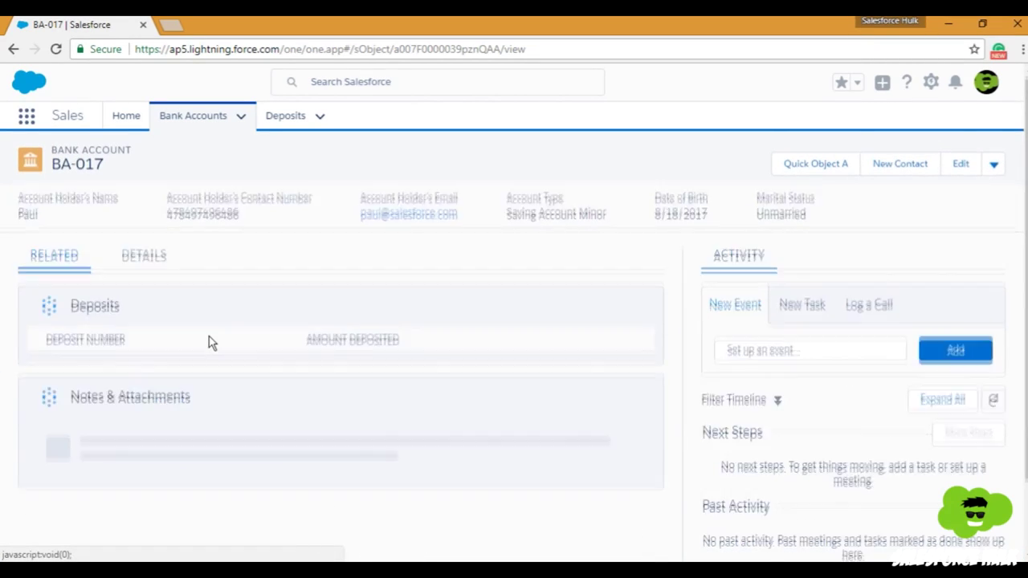
pyautogui.scroll(-1, 207, 337)
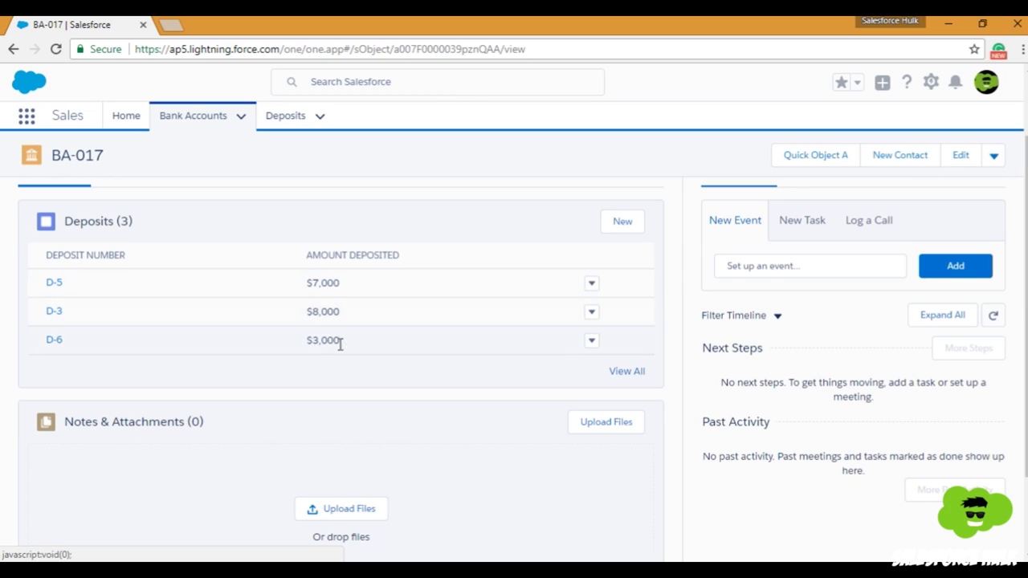
pyautogui.scroll(1, 220, 321)
pyautogui.click(133, 257)
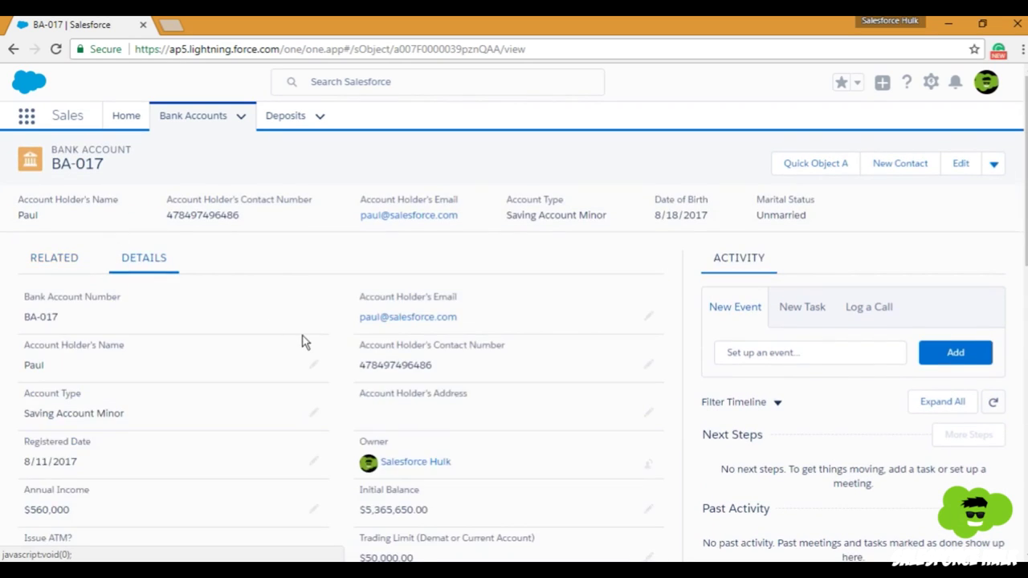
pyautogui.scroll(-8, 304, 342)
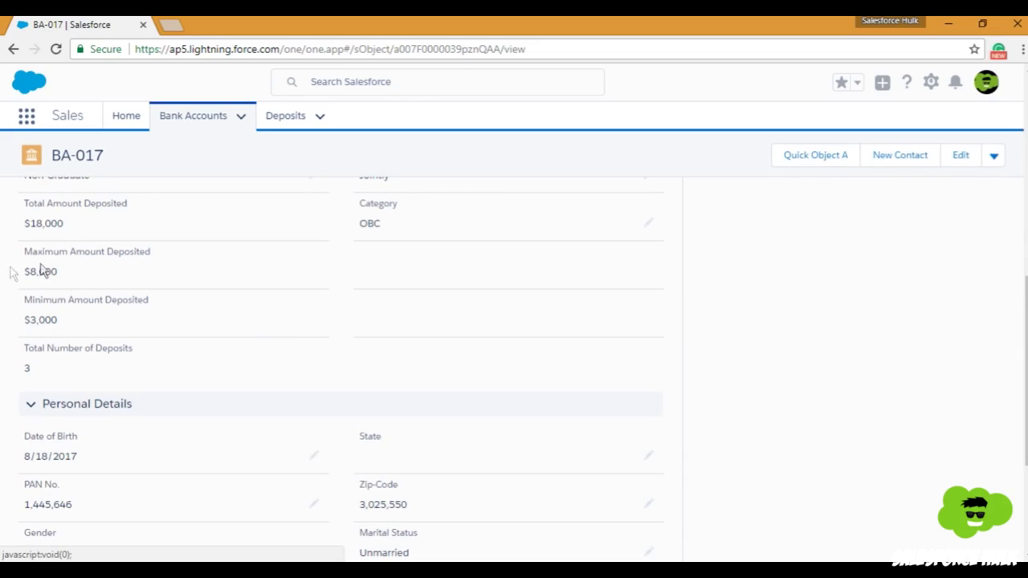